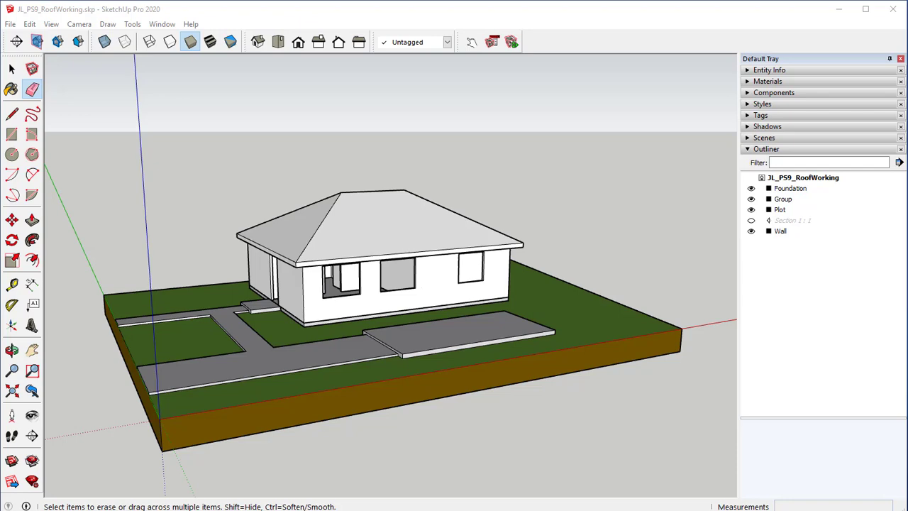
- Examine the finished house model and its hip roof from several sides
mouse_move(335, 302)
middle_mouse_down()
mouse_move(239, 283)
mouse_move(387, 281)
mouse_move(270, 257)
mouse_move(219, 263)
middle_mouse_up()
key("e")
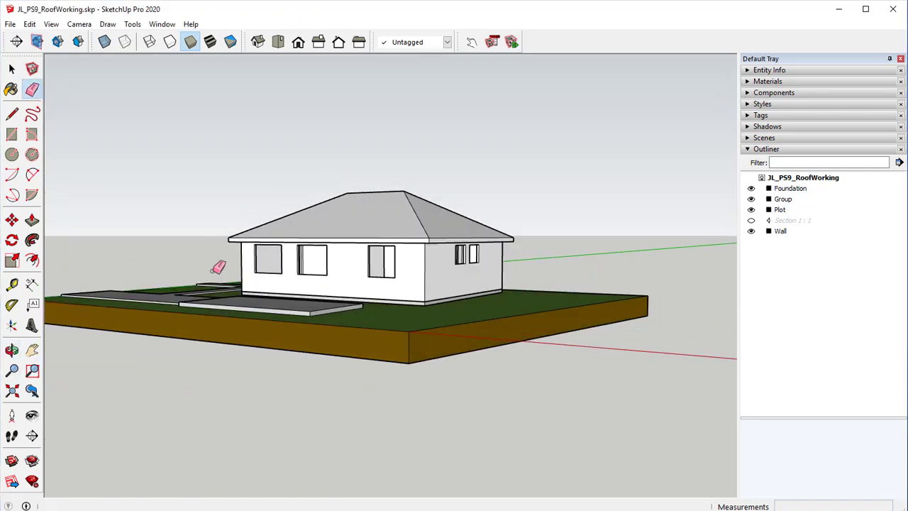
middle_click_drag(296, 208, 481, 349)
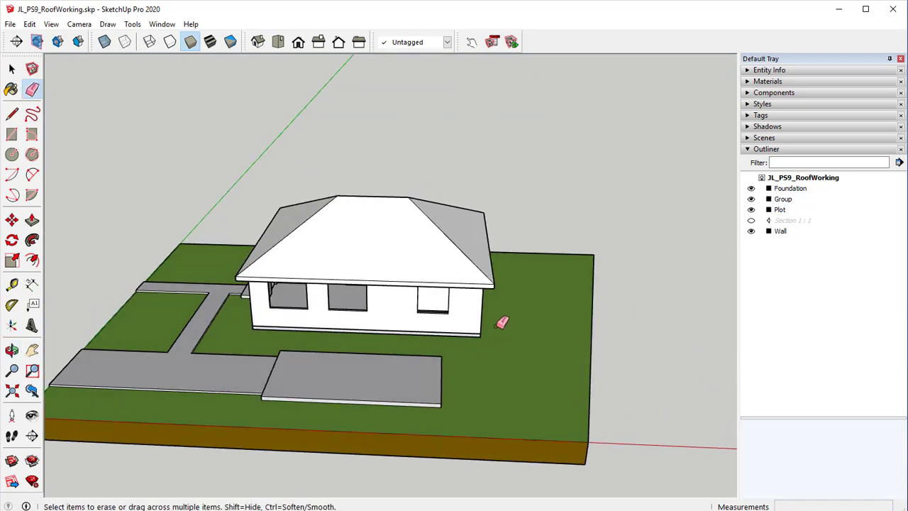
middle_click_drag(435, 259, 407, 232)
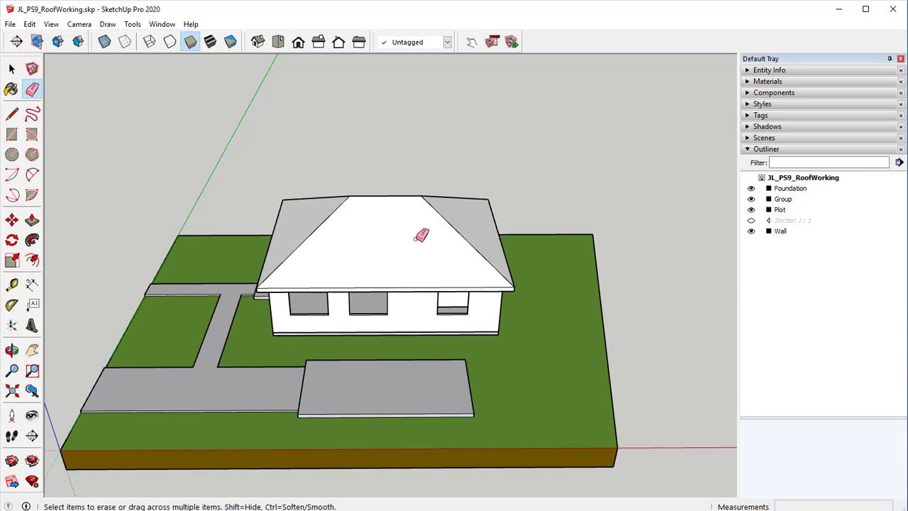
mouse_move(432, 237)
middle_mouse_down()
mouse_move(432, 259)
mouse_move(301, 146)
mouse_move(337, 313)
mouse_move(244, 308)
mouse_move(590, 324)
mouse_move(640, 338)
middle_mouse_up()
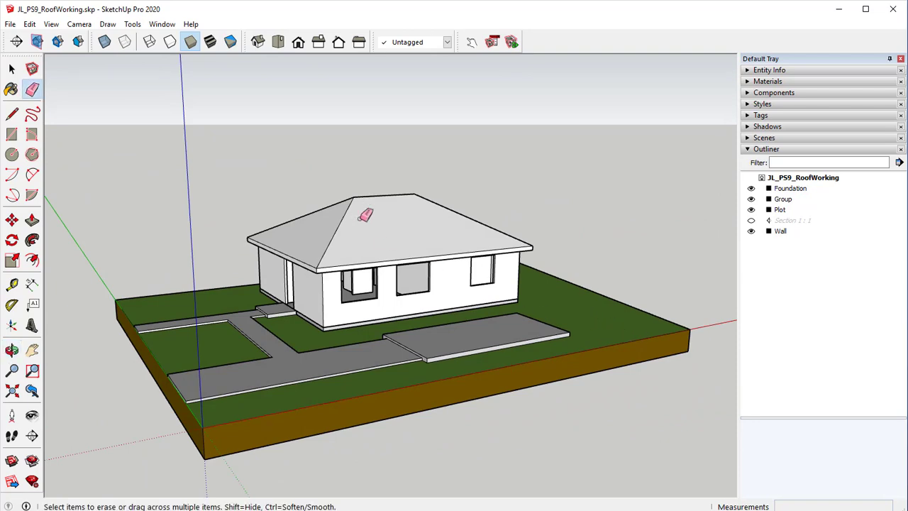
middle_click_drag(365, 214, 440, 231)
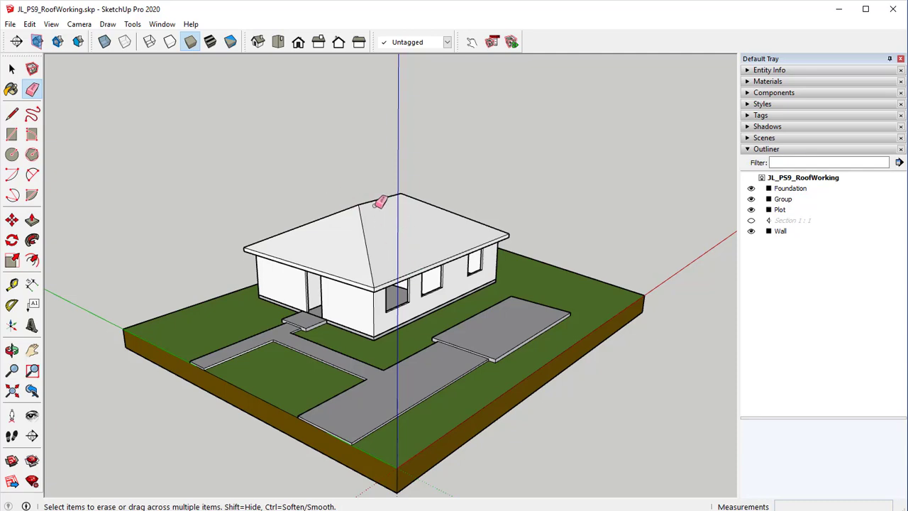
mouse_move(380, 202)
middle_mouse_down()
mouse_move(406, 257)
mouse_move(376, 213)
middle_mouse_up()
mouse_move(432, 264)
middle_mouse_down()
mouse_move(298, 237)
mouse_move(375, 208)
middle_mouse_up()
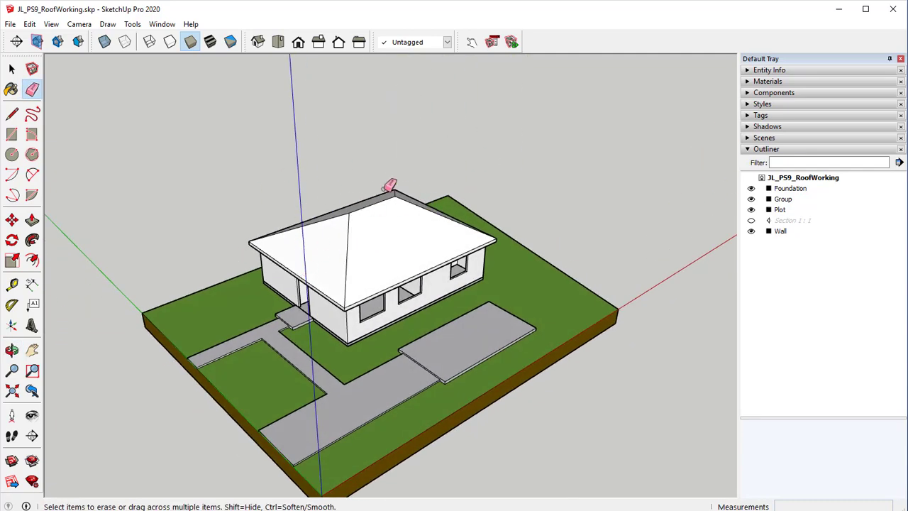
middle_click_drag(417, 283, 289, 238)
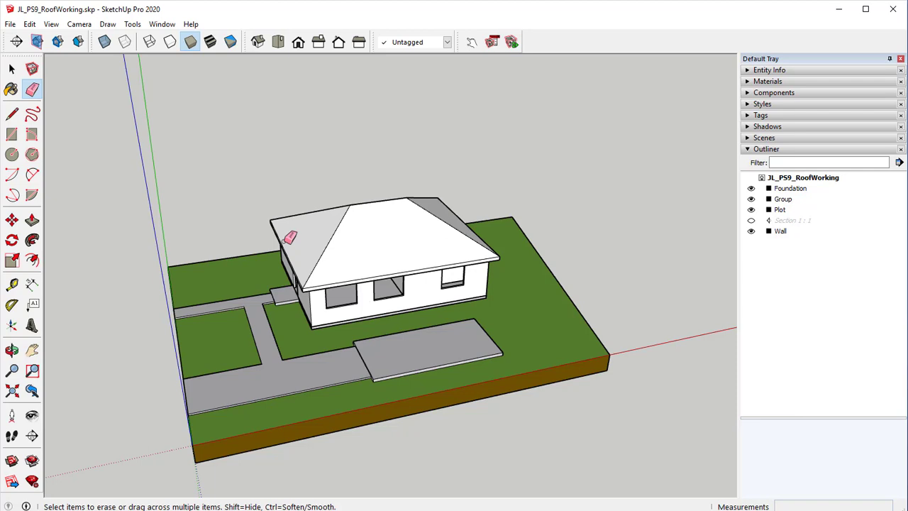
- Hide the roof group so the open tops of the walls are exposed
left_click(751, 199)
middle_click_drag(660, 175, 367, 258)
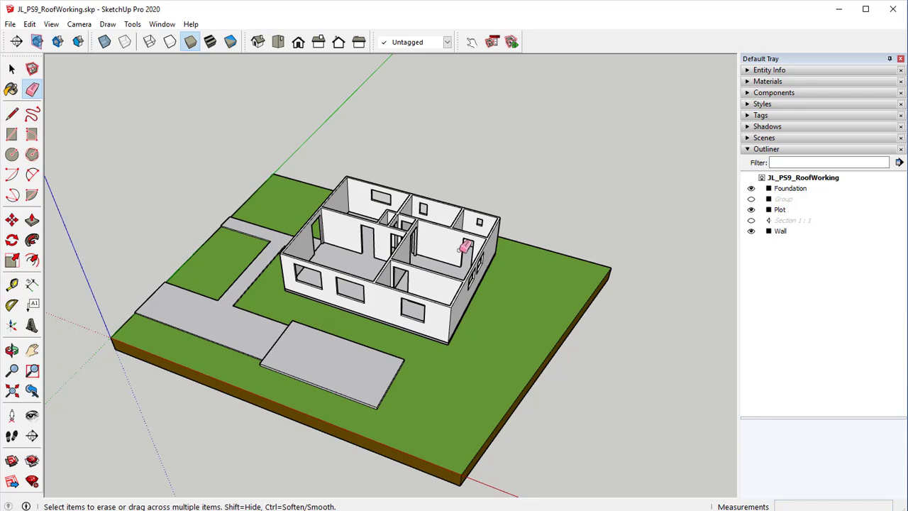
middle_click_drag(338, 211, 355, 241)
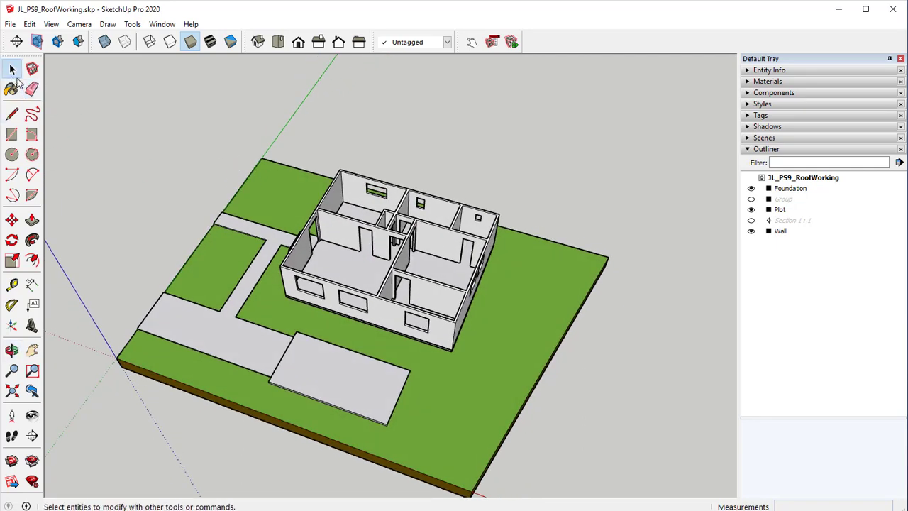
left_click(12, 69)
left_click(345, 238)
middle_click_drag(344, 238, 239, 222)
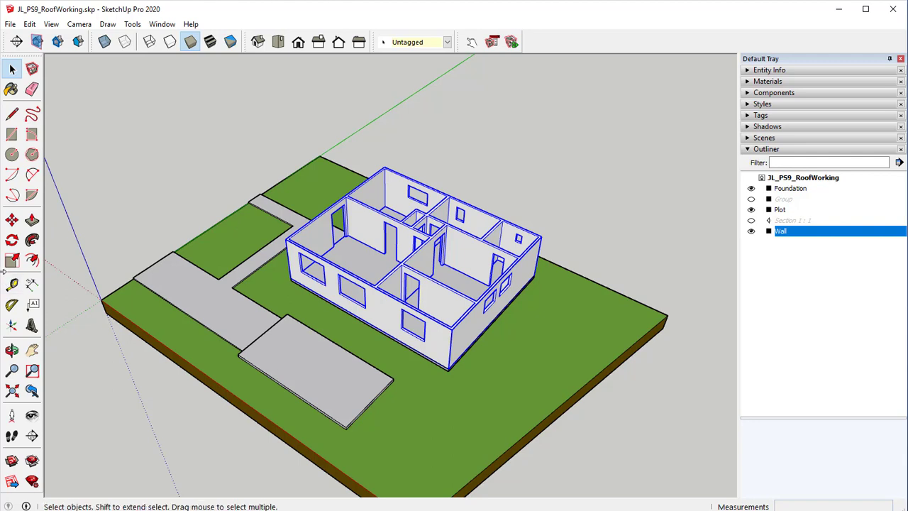
scroll(509, 355, "up", 2)
left_click(583, 191)
- Draw a 30' by 24' rectangle over the top of the walls, between diagonally opposite outer corners of the house
middle_click_drag(324, 236, 358, 339)
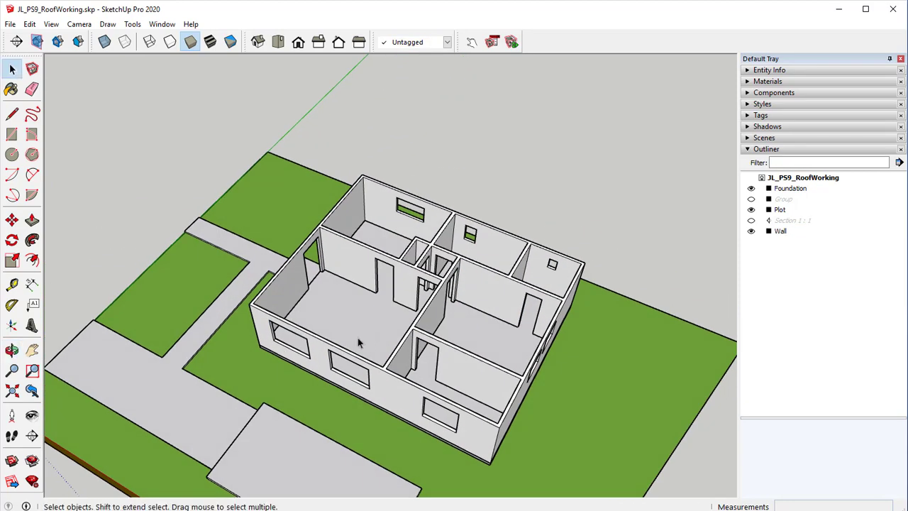
middle_click_drag(430, 248, 337, 189)
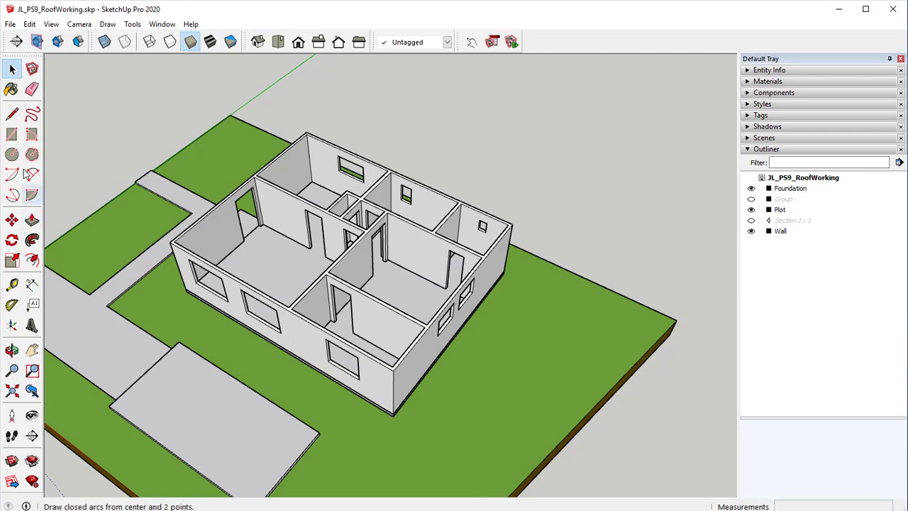
left_click(11, 135)
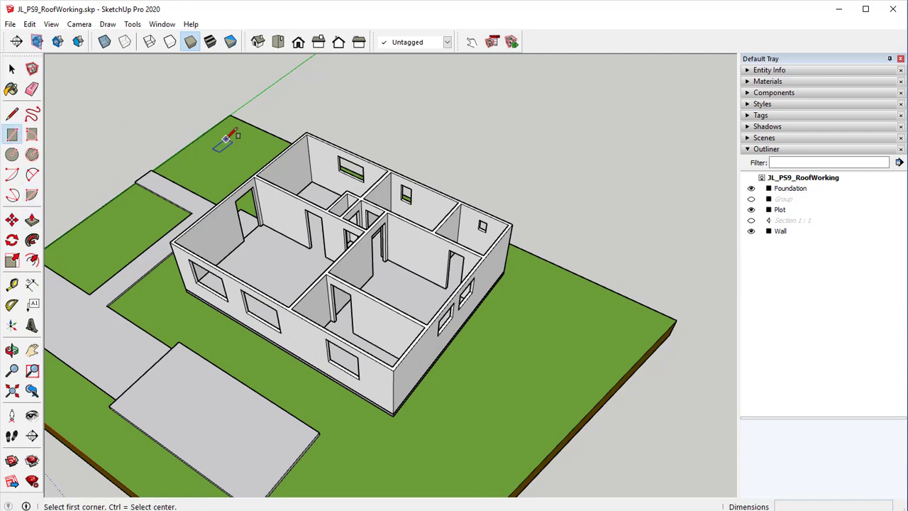
scroll(322, 92, "up", 5)
left_click(312, 146)
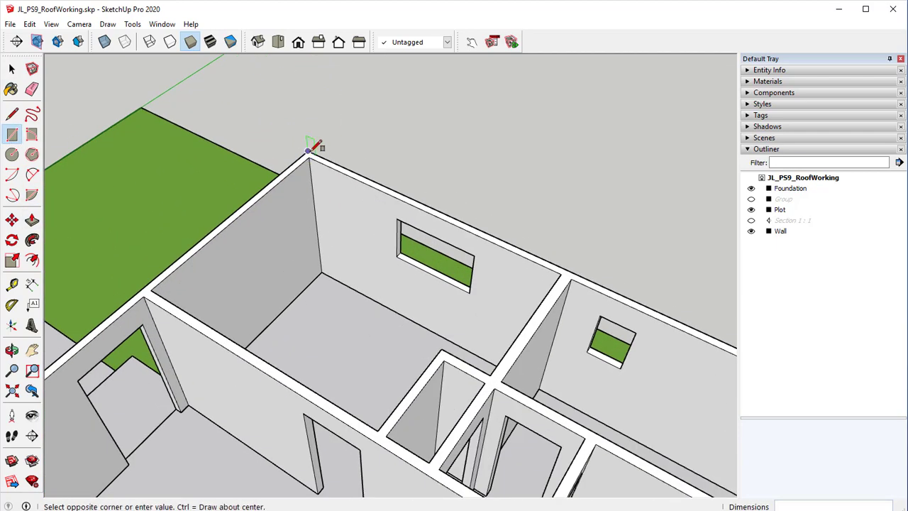
mouse_move(376, 369)
middle_mouse_down()
mouse_move(333, 307)
mouse_move(340, 231)
middle_mouse_up()
scroll(344, 227, "down", 5)
middle_click_drag(404, 329, 371, 211, "shift")
scroll(373, 298, "up", 4)
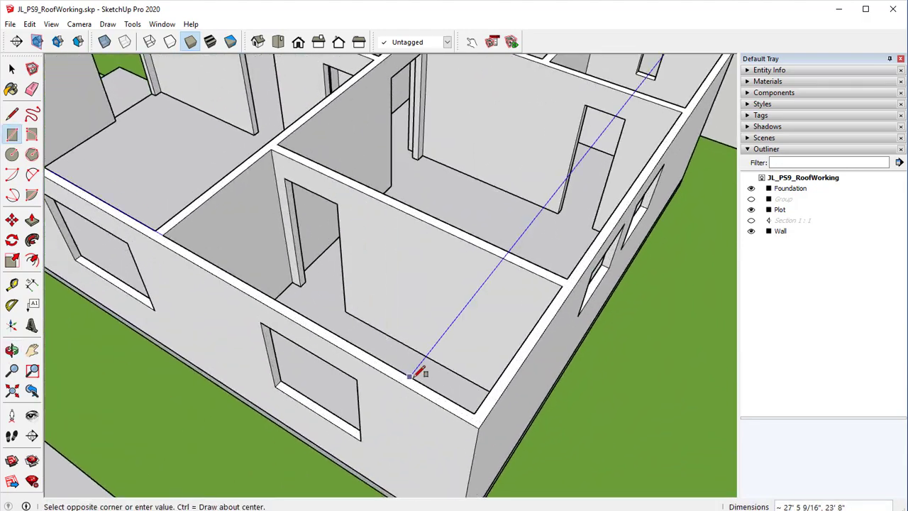
left_click(475, 423)
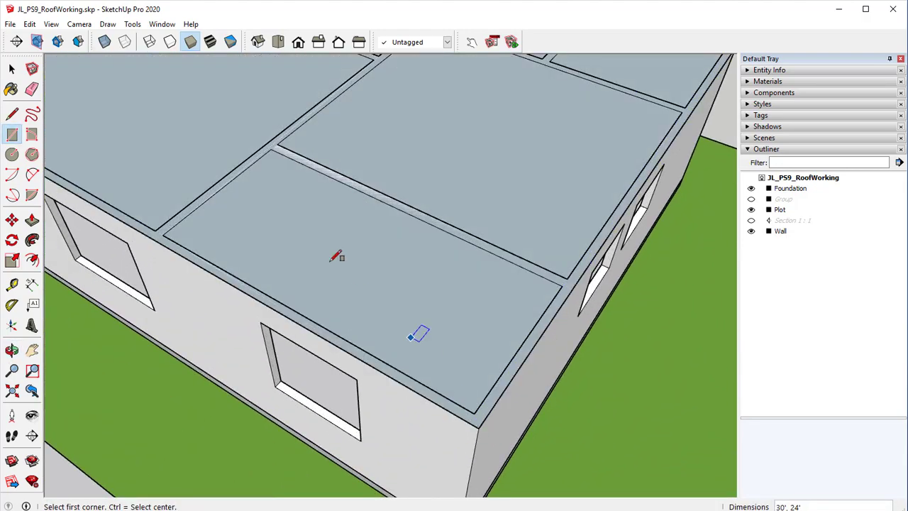
- Place a guide line parallel to the rear wall's outer edge, 12' in, through the midpoint of the entrance-side edge
scroll(284, 280, "down", 4)
middle_click_drag(283, 280, 454, 468)
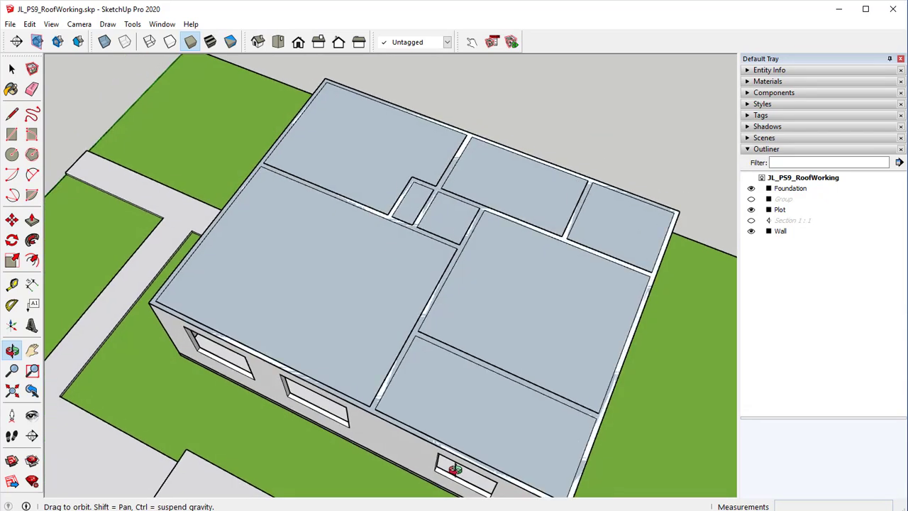
left_click(11, 285)
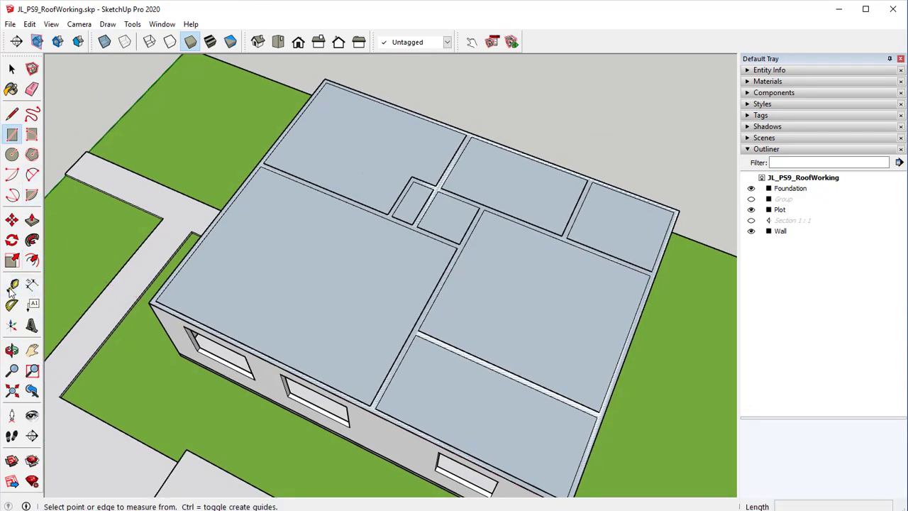
left_click(450, 124)
scroll(246, 174, "up", 3)
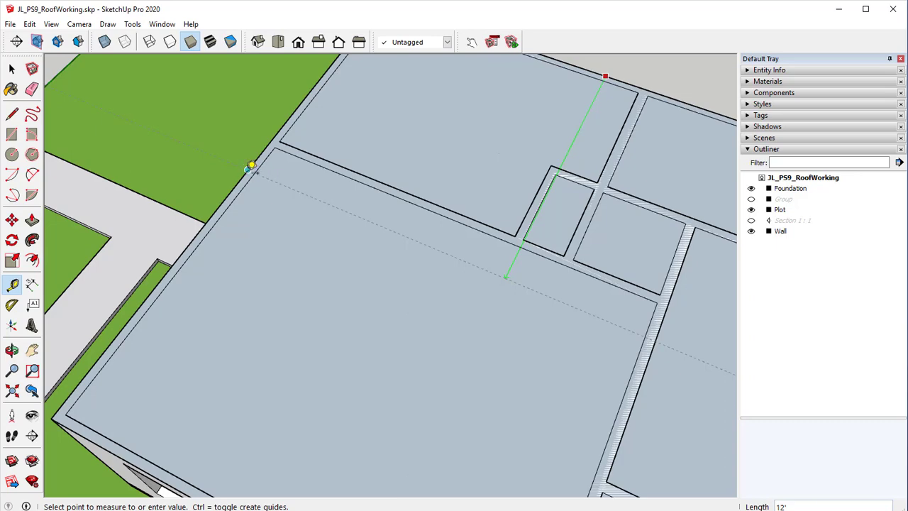
left_click(252, 165)
- Try to place a centre guide parallel to the entrance-side wall edge, about 15' 15/16" in
scroll(298, 181, "down", 3)
scroll(345, 194, "up", 1)
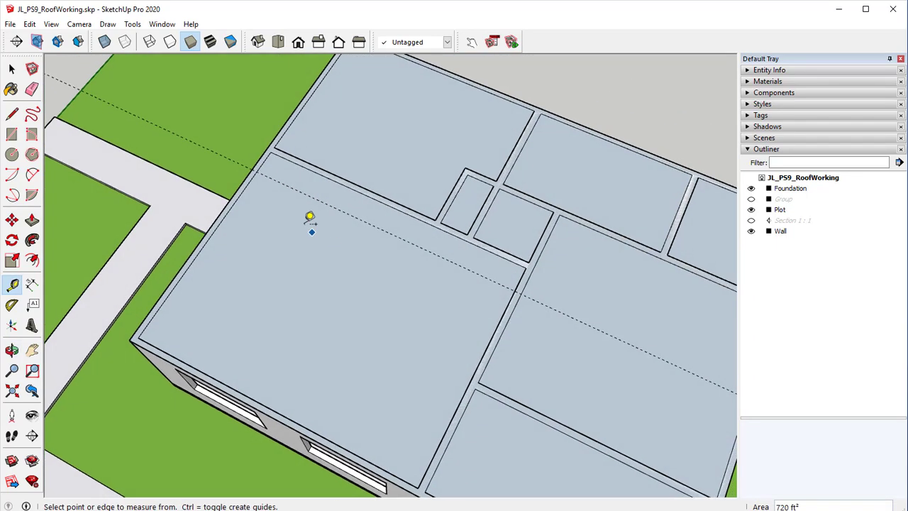
left_click(280, 132)
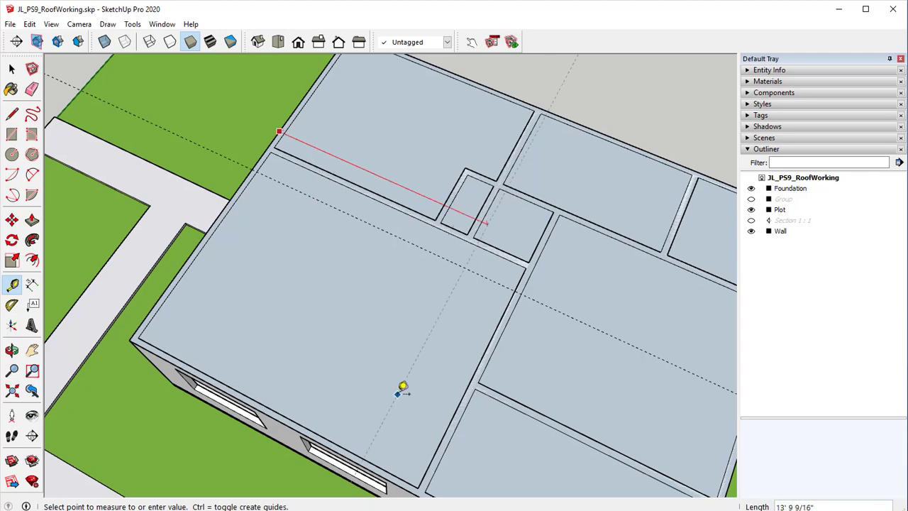
middle_click_drag(402, 389, 320, 268, "shift")
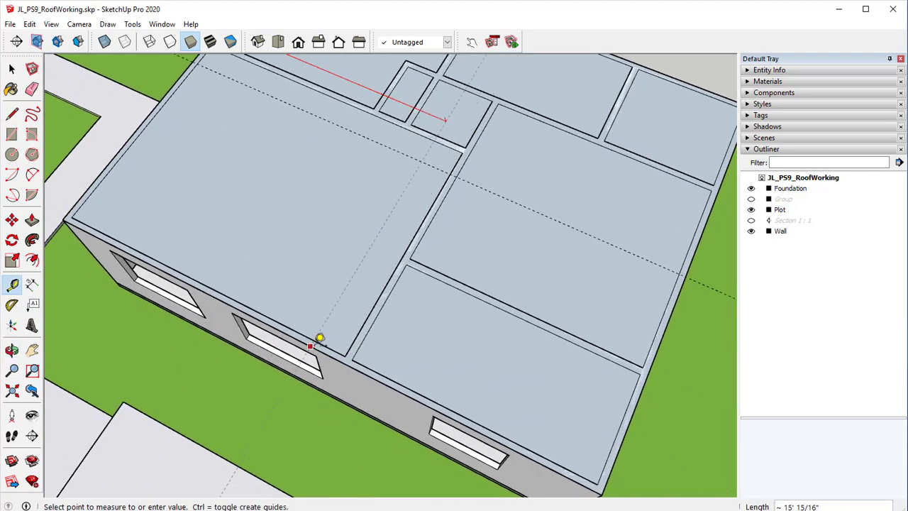
middle_click_drag(312, 336, 375, 366)
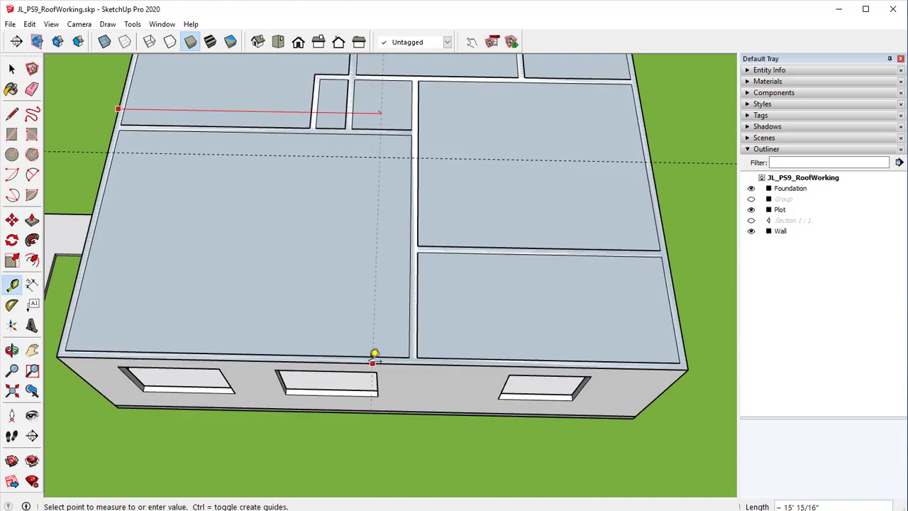
scroll(374, 352, "down", 3)
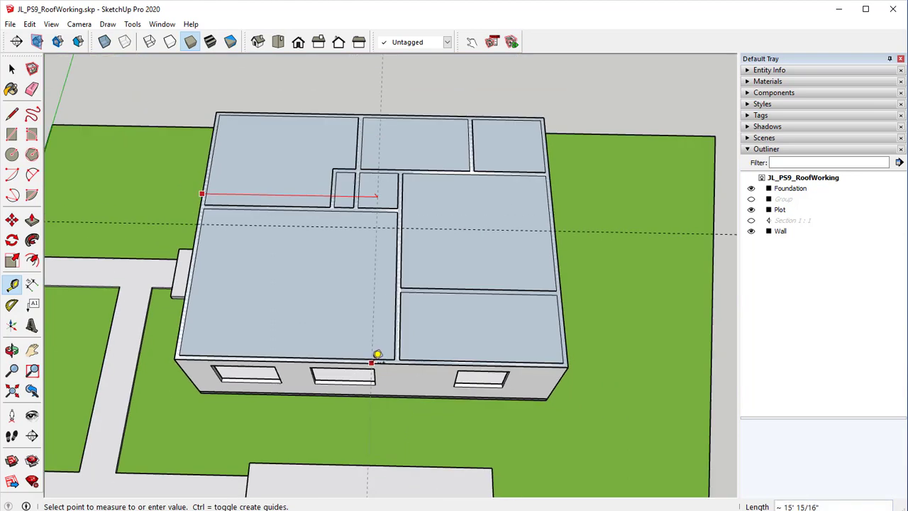
key("Escape")
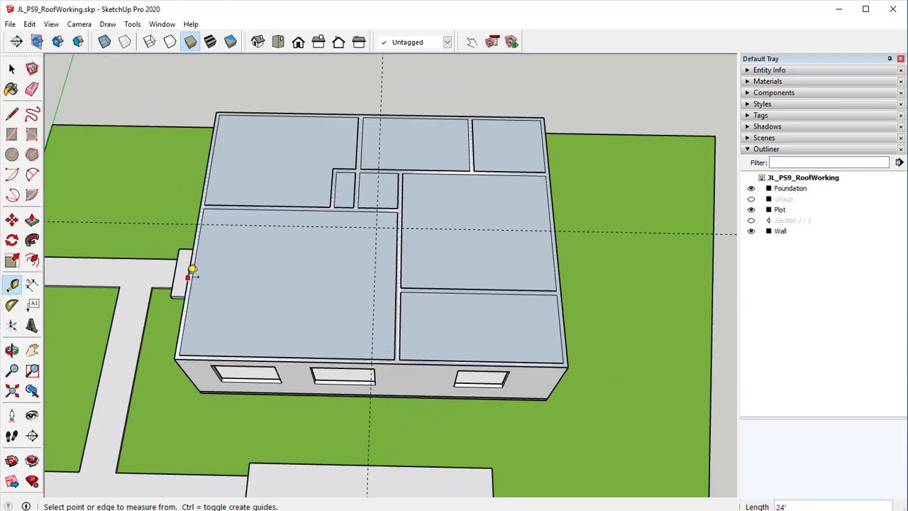
- Place a guide exactly 15' in from the entrance-side wall edge and erase the inaccurate parallel guide beside it
left_click(187, 278)
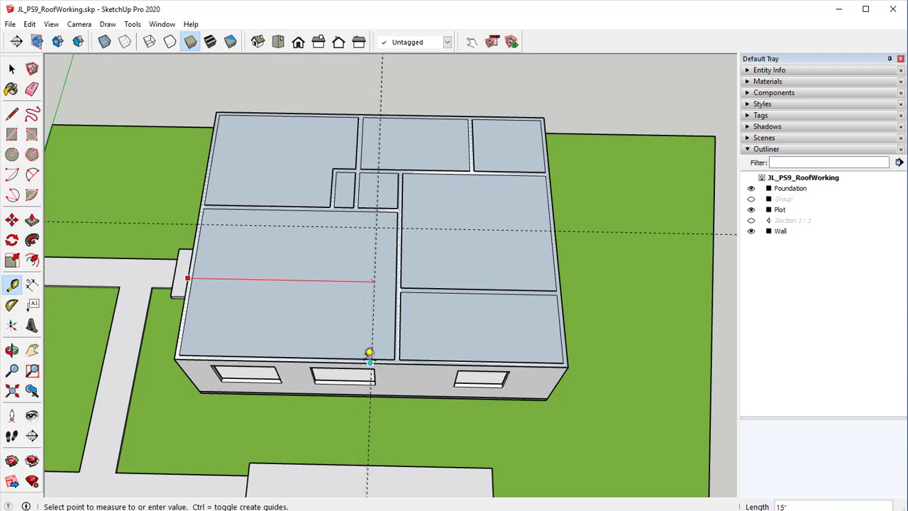
left_click(369, 353)
scroll(369, 353, "up", 5)
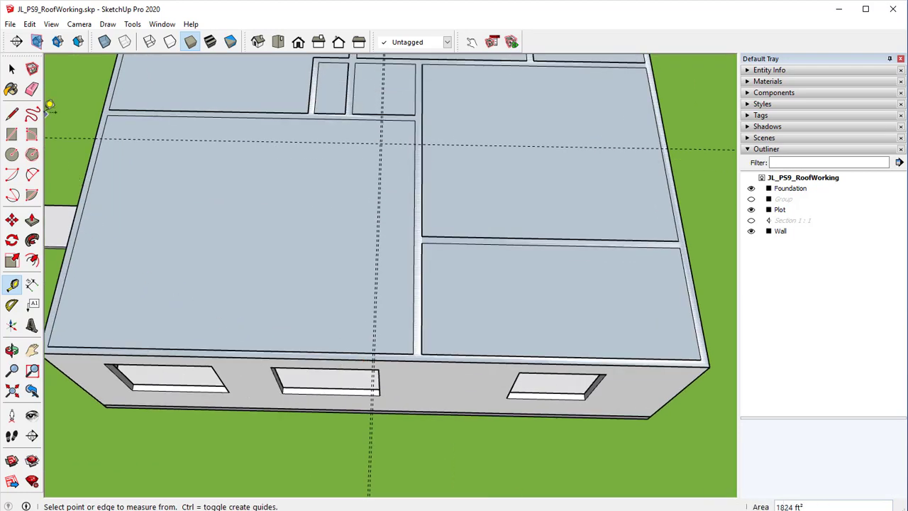
left_click(32, 89)
scroll(419, 424, "up", 2)
scroll(349, 288, "up", 1)
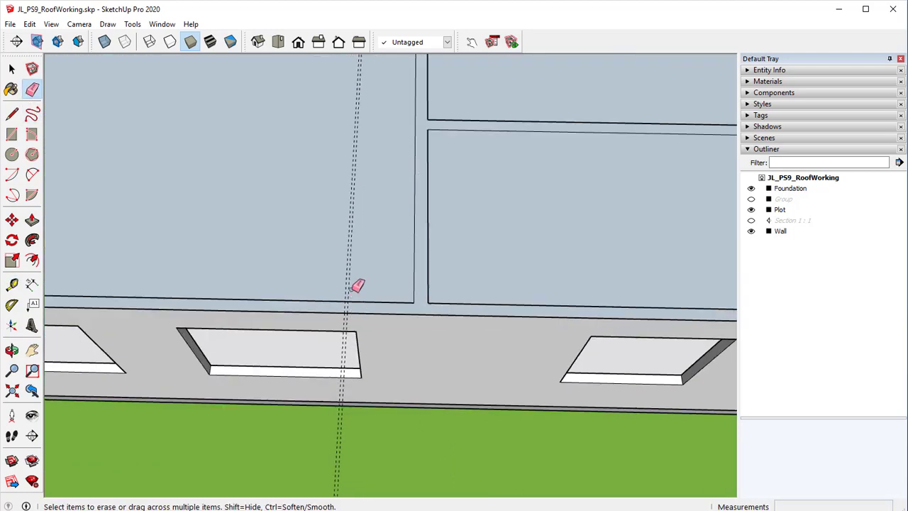
scroll(348, 237, "up", 3)
scroll(351, 284, "down", 5)
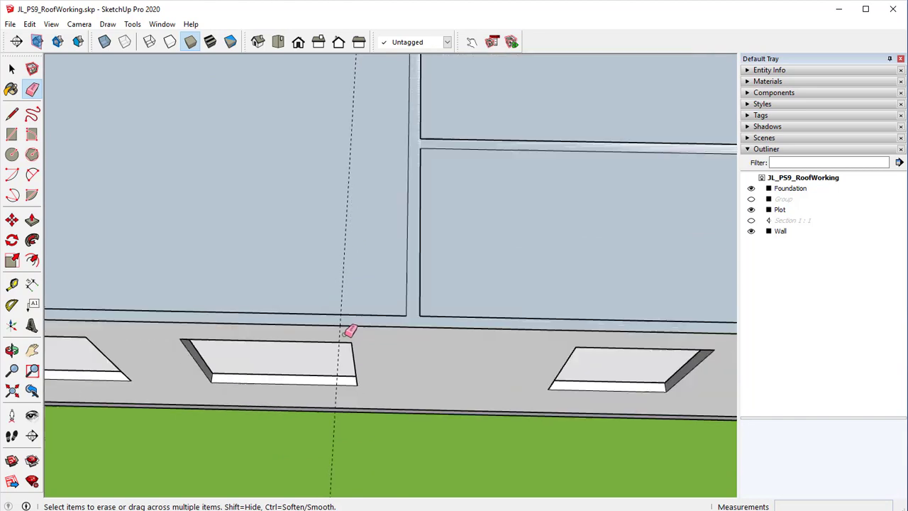
- Measure from the centre guide to the wall edges on both sides to check that it is centred
left_click(10, 284)
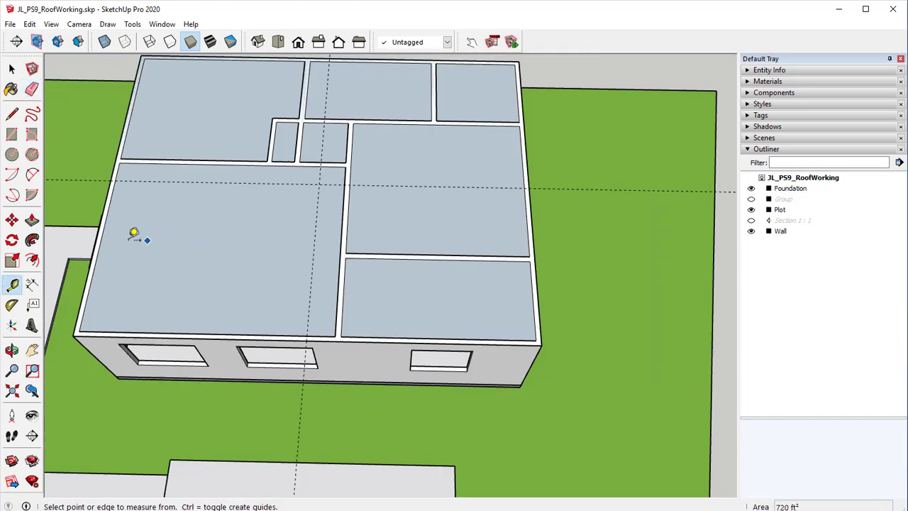
left_click(97, 235)
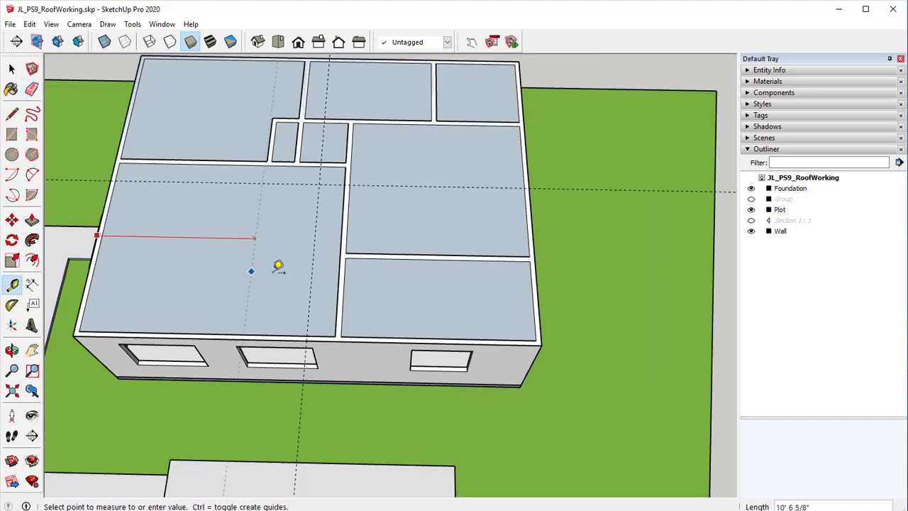
left_click(313, 274)
left_click(311, 280)
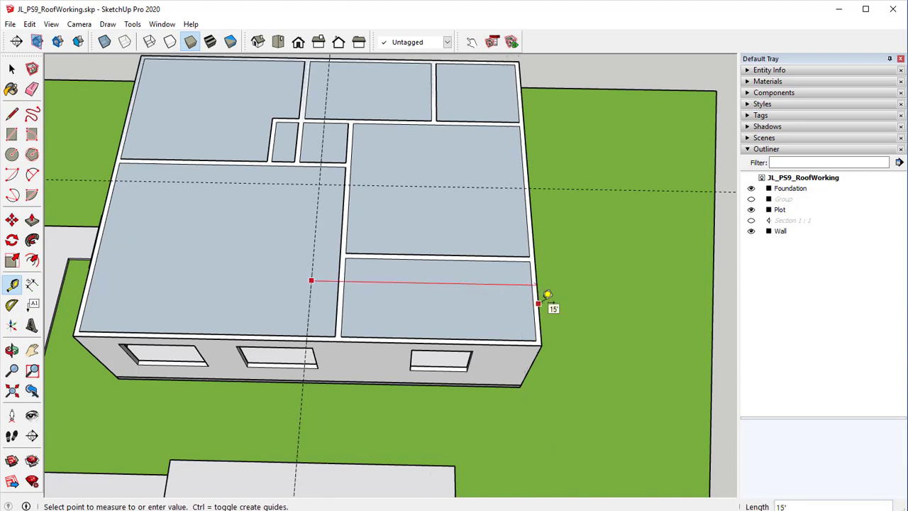
scroll(319, 285, "down", 2)
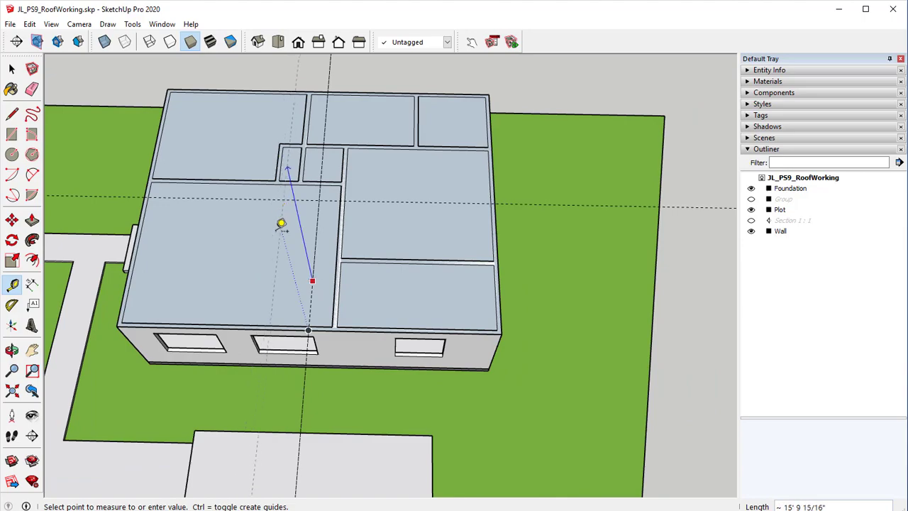
key("Escape")
middle_click_drag(308, 257, 202, 187)
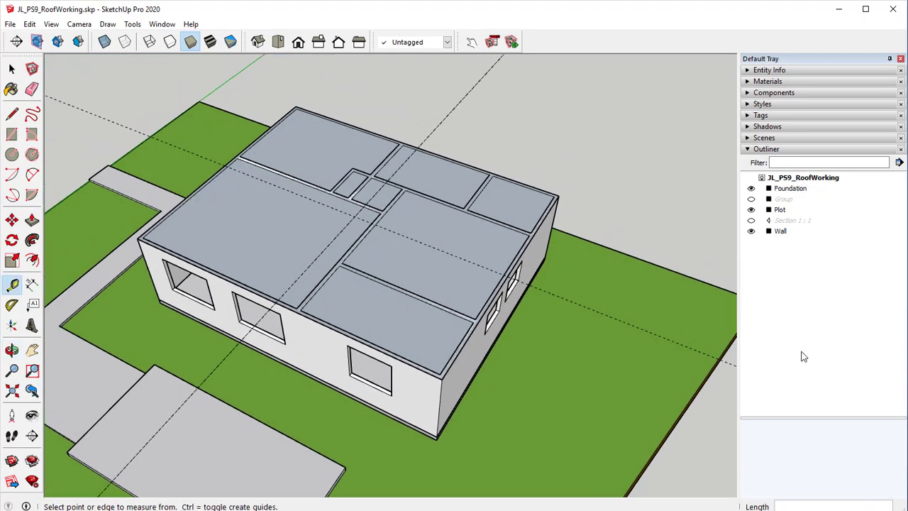
middle_click_drag(497, 298, 249, 178)
scroll(389, 225, "up", 3)
middle_click_drag(389, 224, 248, 282)
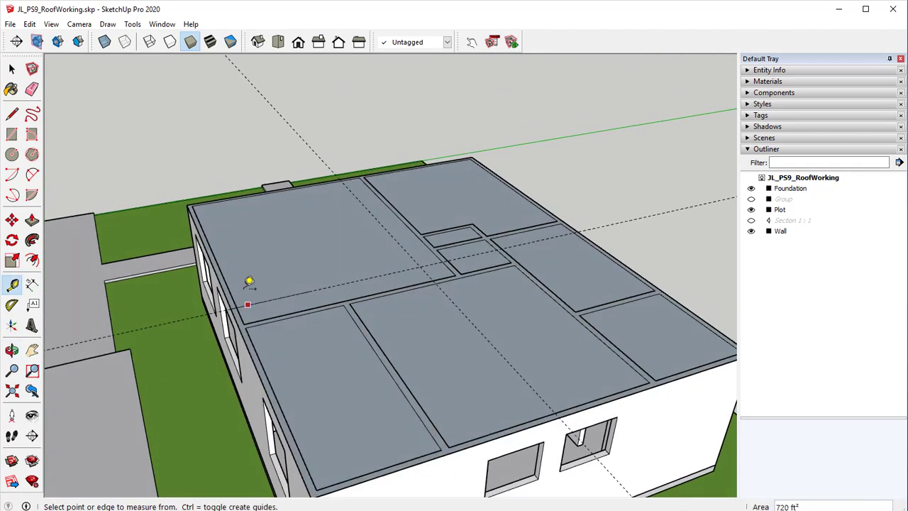
- Draw a line from the entrance-side wall's outer edge along the centre guide to where the two centre guides cross
left_click(12, 113)
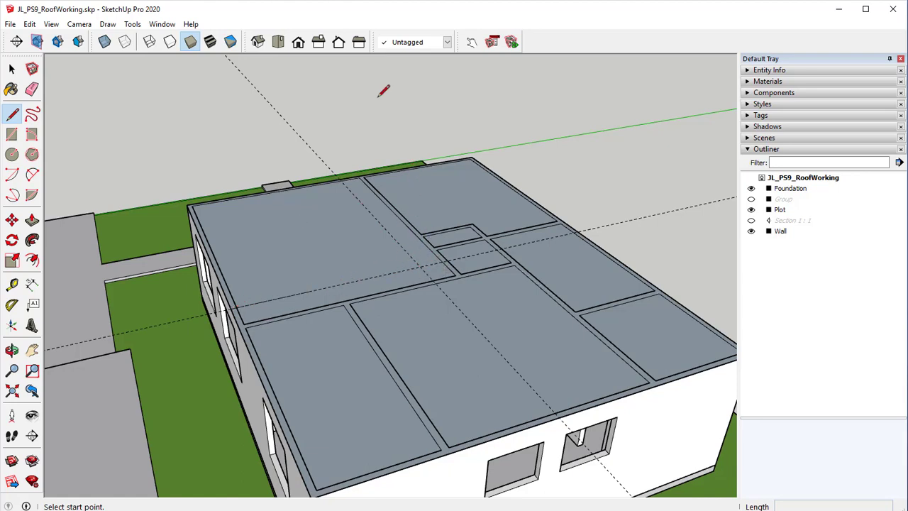
mouse_move(400, 253)
middle_mouse_down()
mouse_move(341, 239)
mouse_move(180, 277)
mouse_move(196, 336)
mouse_move(208, 328)
middle_mouse_up()
scroll(182, 275, "up", 4)
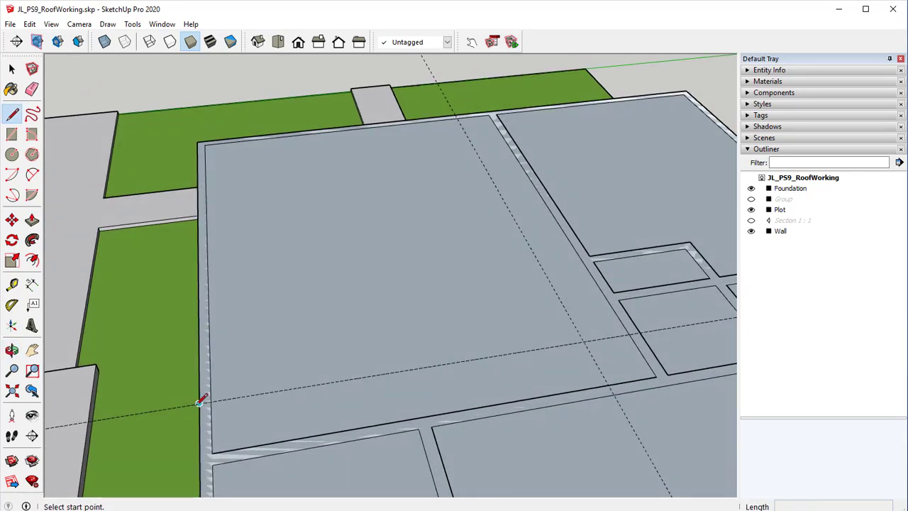
left_click(200, 403)
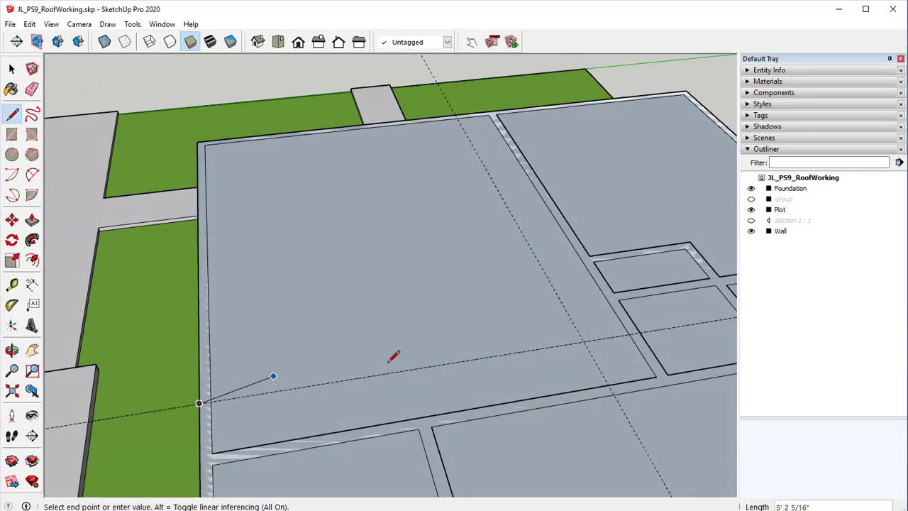
left_click(583, 342)
- Draw a 6' vertical line up from the guide crossing and close the triangle back to the entrance-side wall's outer edge
mouse_move(589, 341)
middle_mouse_down()
mouse_move(520, 320)
mouse_move(472, 216)
mouse_move(423, 305)
middle_mouse_up()
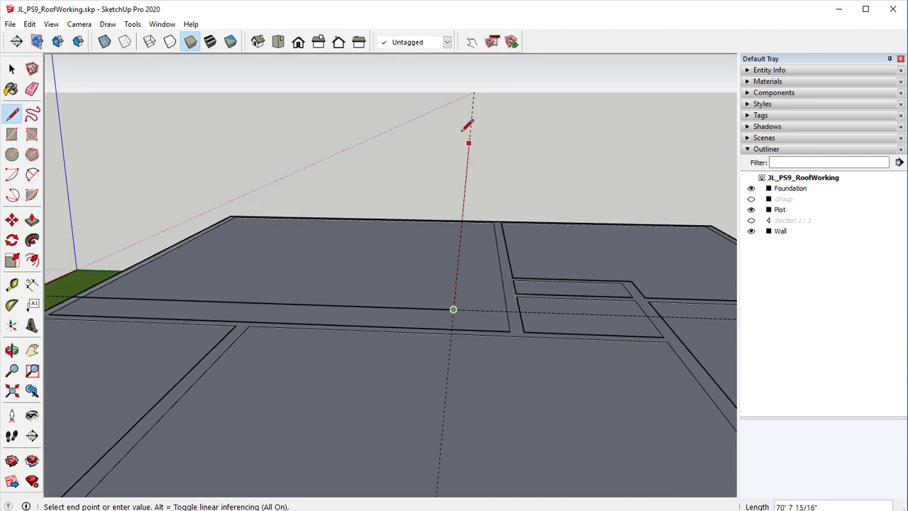
mouse_move(438, 92)
middle_mouse_down()
mouse_move(411, 146)
mouse_move(386, 89)
middle_mouse_up()
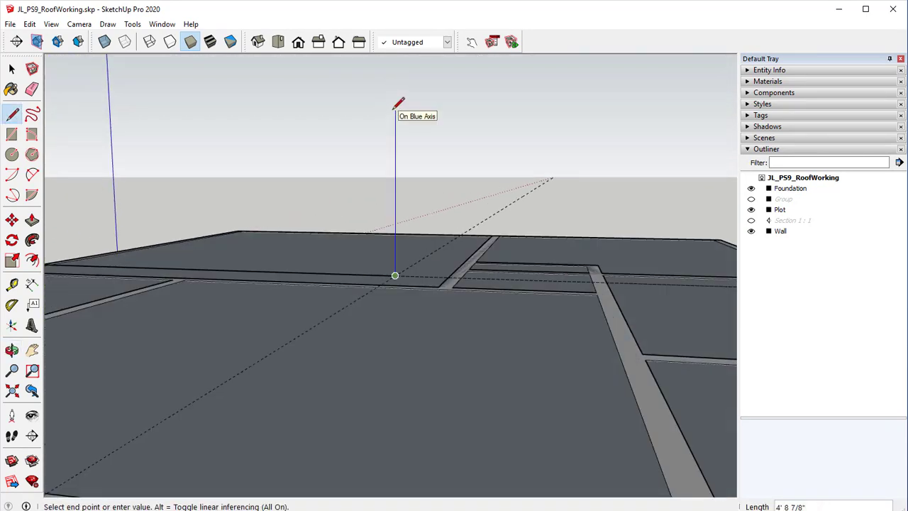
type("6'")
key("Return")
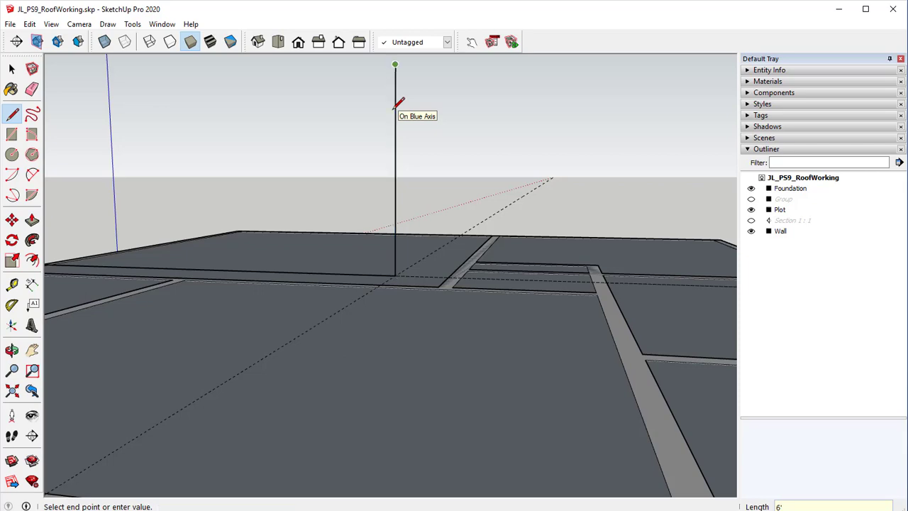
mouse_move(399, 105)
middle_mouse_down()
mouse_move(400, 188)
mouse_move(624, 205)
mouse_move(580, 301)
mouse_move(544, 305)
middle_mouse_up()
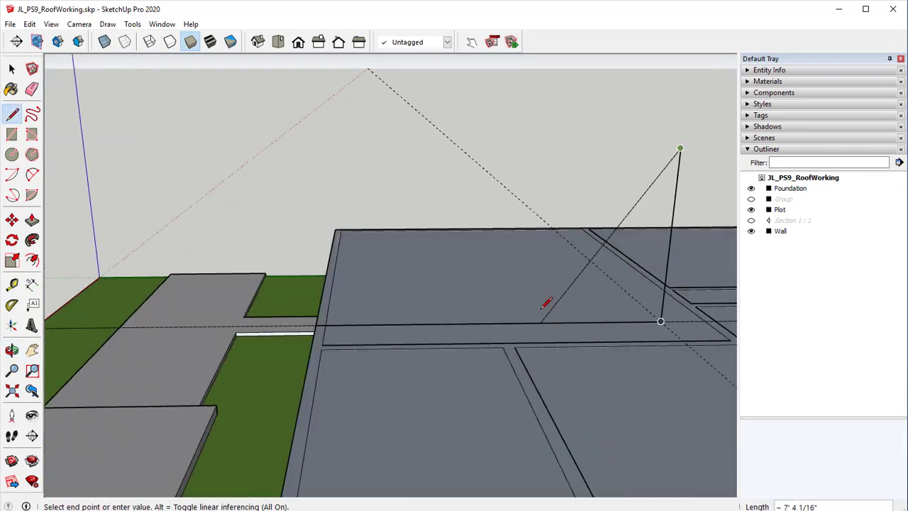
left_click(316, 324)
middle_click_drag(496, 385, 493, 367)
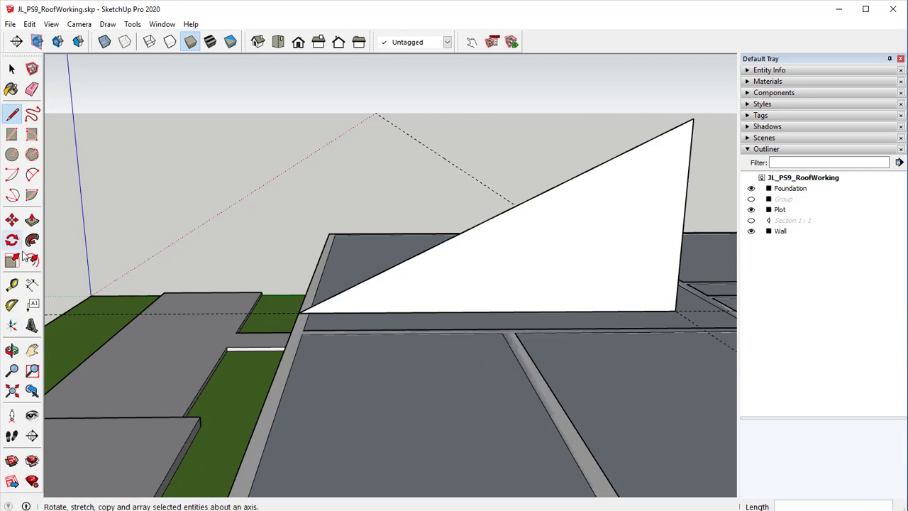
- Place a 6:12 angle guide in the triangle's plane, centred on its corner at the outer wall edge and based on its bottom edge
left_click(14, 305)
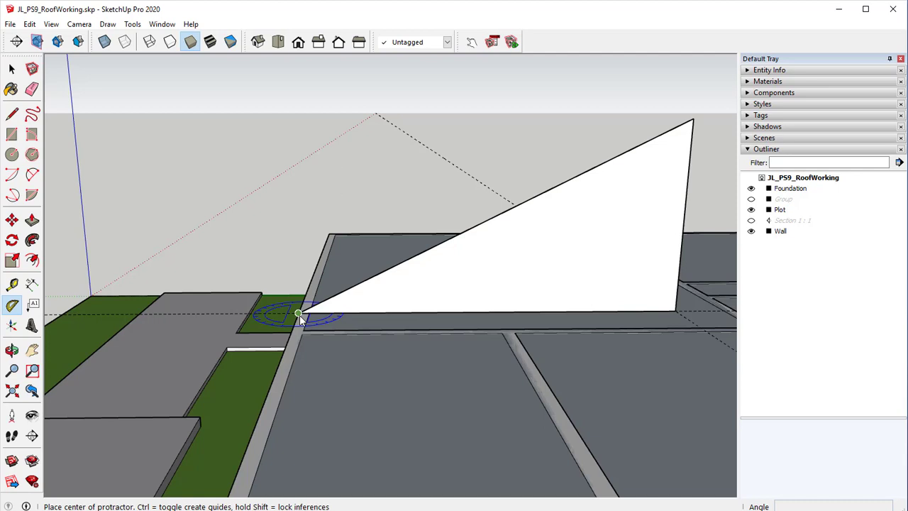
key("Left")
key("Right")
left_click(299, 314)
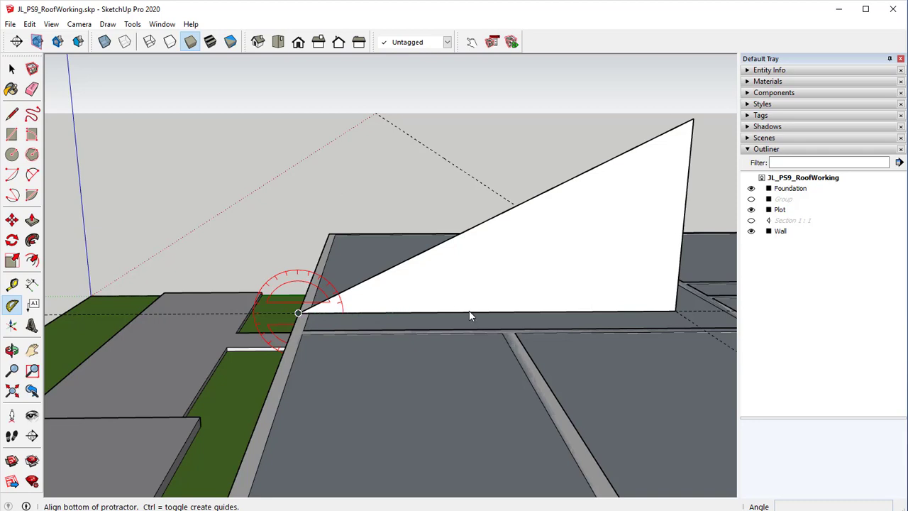
left_click(608, 313)
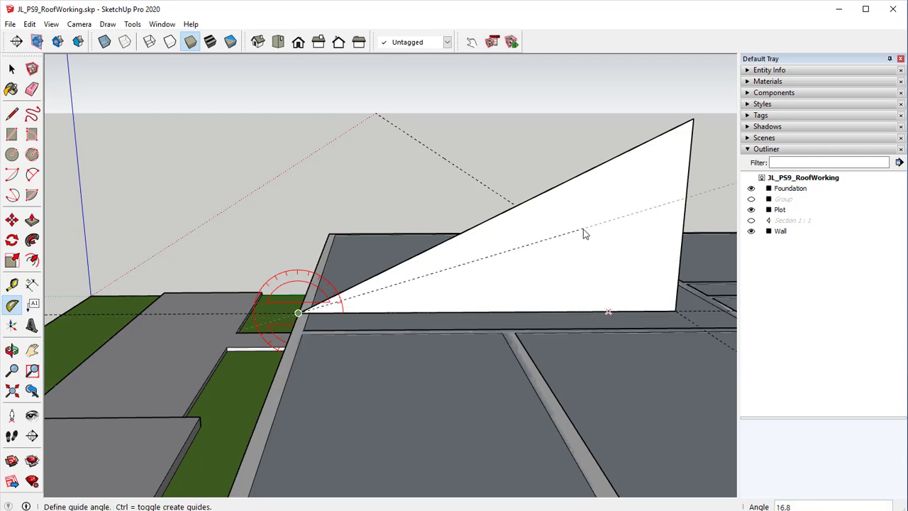
type("6:12")
key("Return")
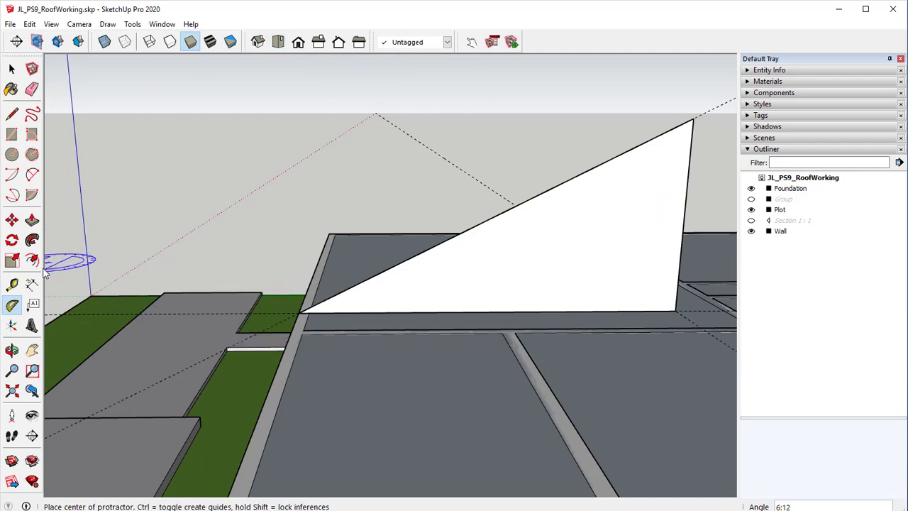
- Place a guide parallel to the triangle's sloped edge, about 1 13/16" below it, through the wall's inner edge
key("t")
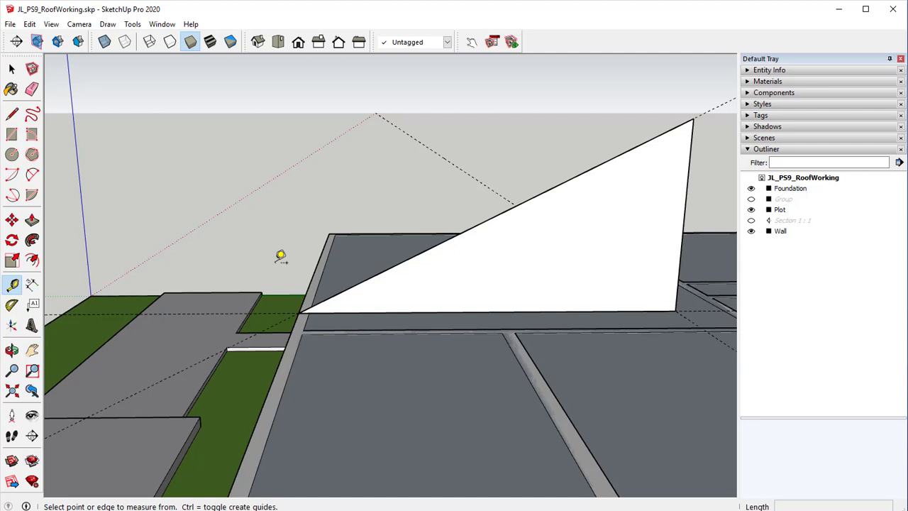
scroll(419, 223, "up", 3)
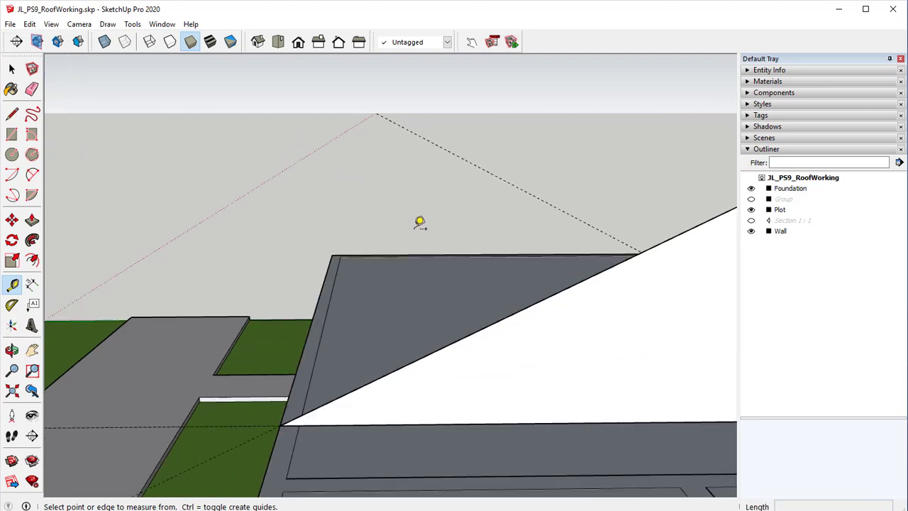
middle_click_drag(489, 300, 438, 277)
scroll(437, 263, "down", 1)
key("t")
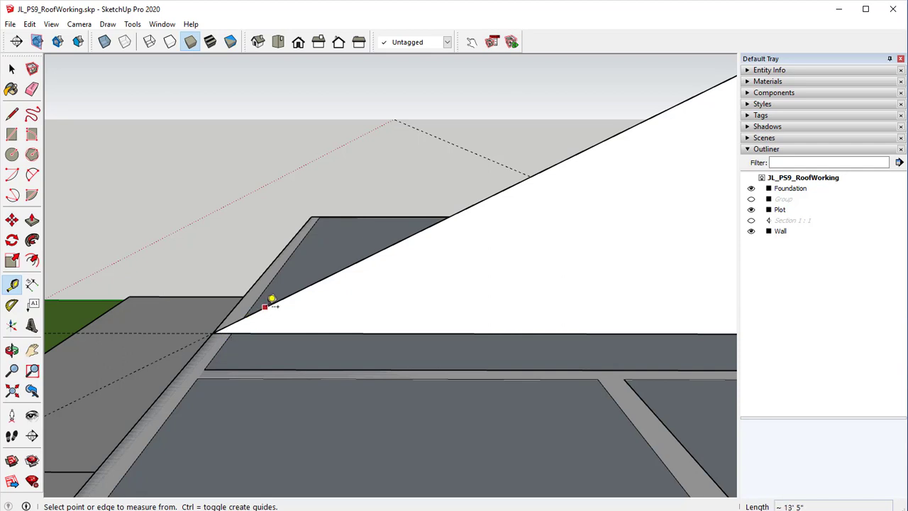
left_click(494, 191)
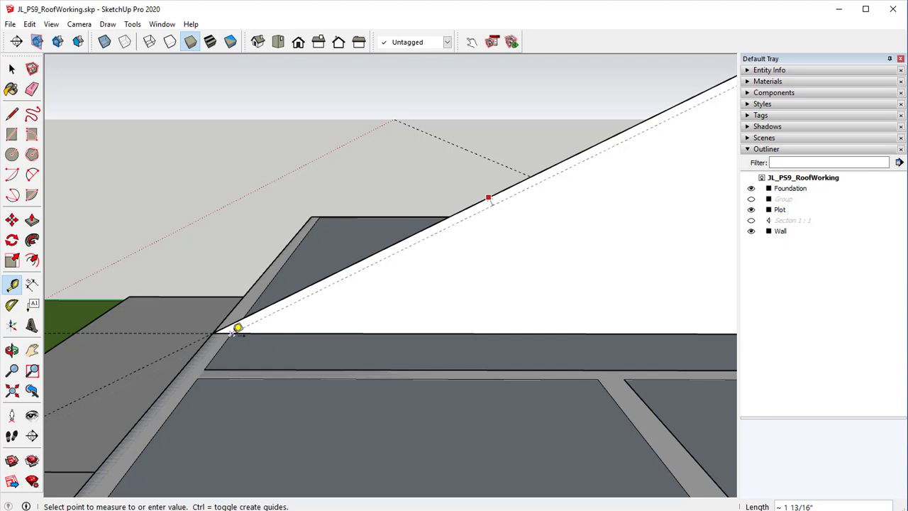
left_click(233, 333)
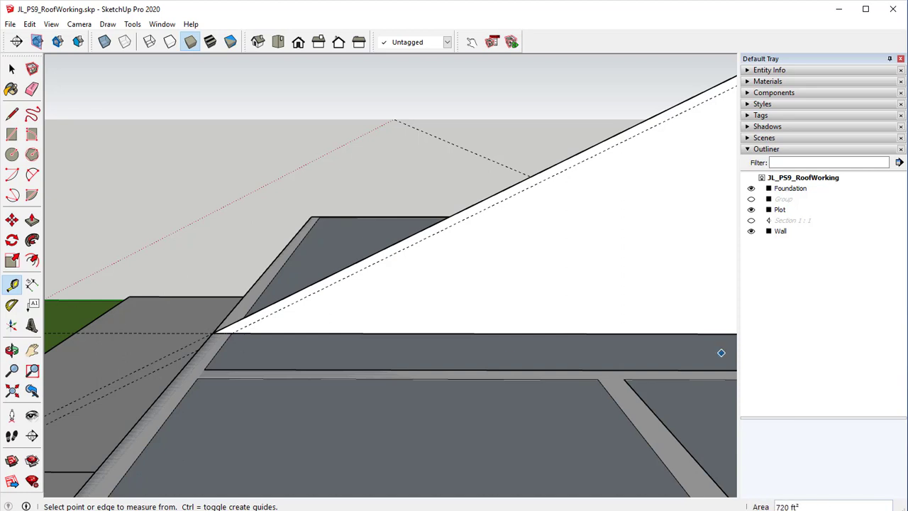
- Place another parallel guide 5.5" above the lower slope guide to set the rafter depth
left_click(498, 197)
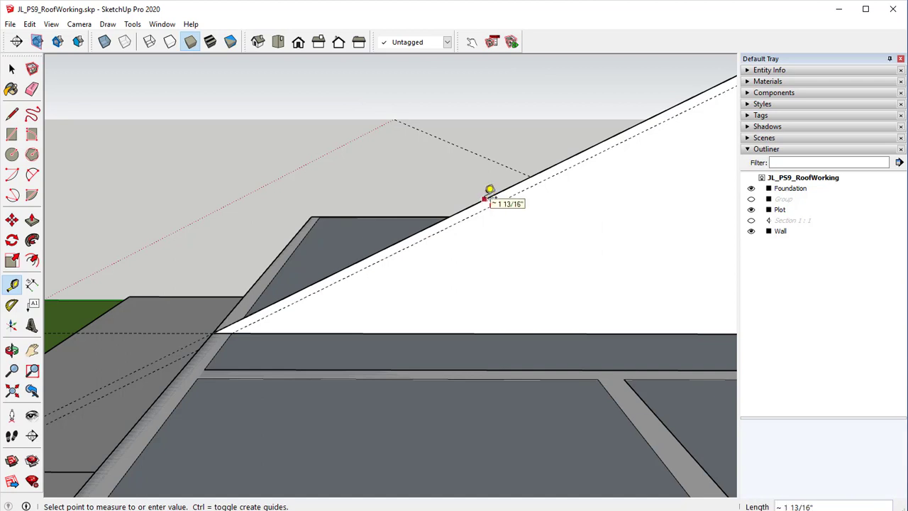
type("5.5")
key("Return")
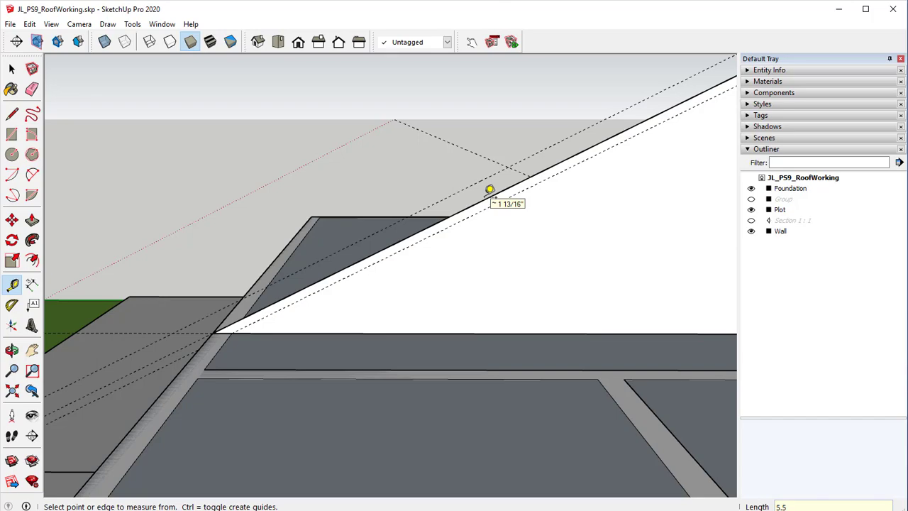
middle_click_drag(245, 362, 430, 383)
key("t")
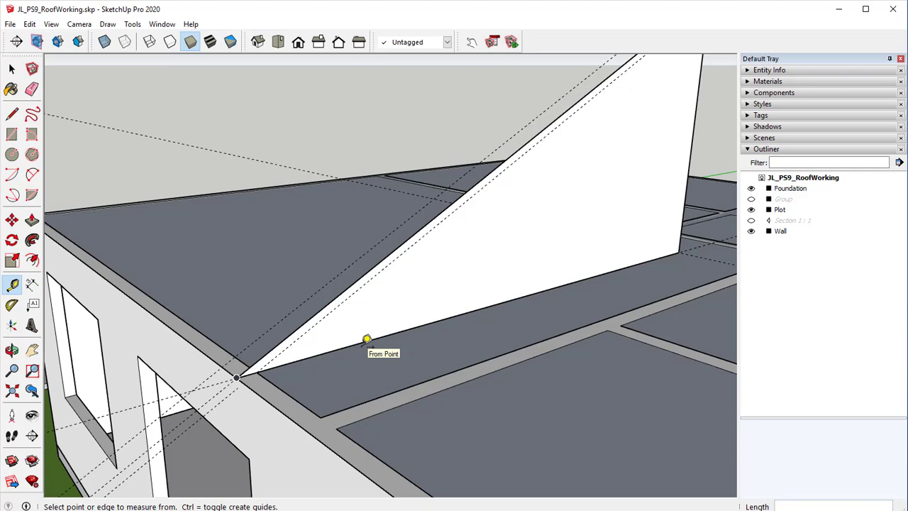
left_click(366, 339)
left_click_drag(287, 398, 352, 454)
key("t")
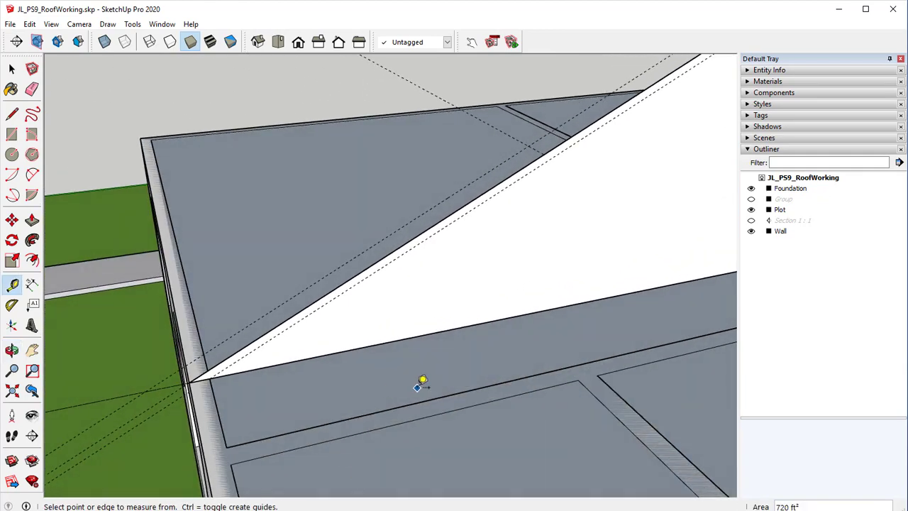
left_click(424, 241)
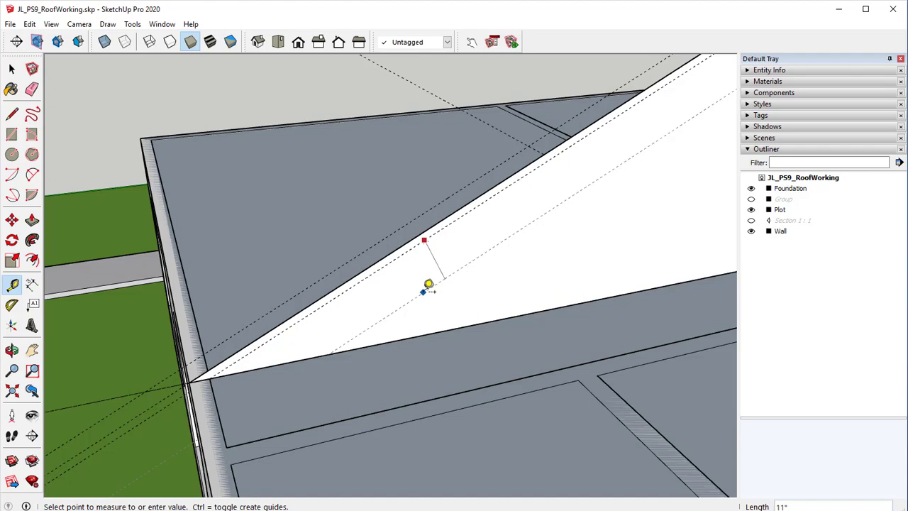
key("Escape")
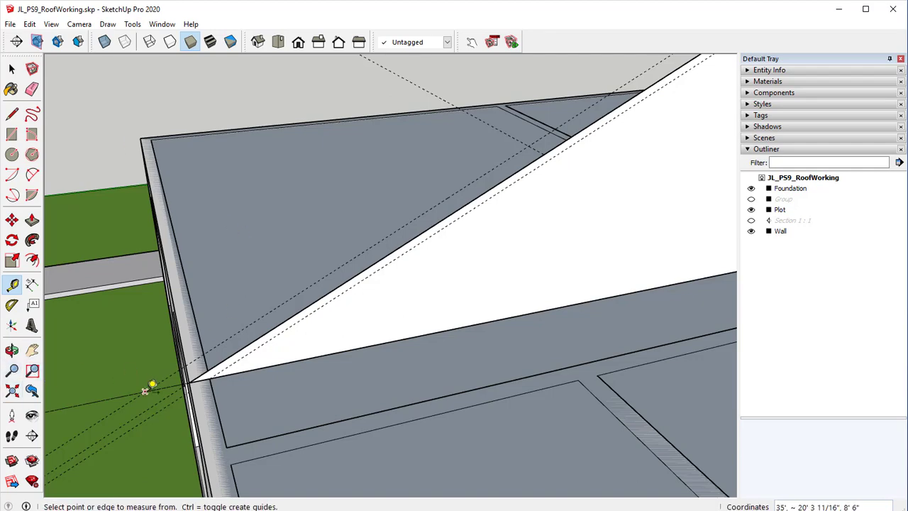
- Draw a vertical line about 10 7/8" long down the outer wall face from the triangle's corner at the wall edge
middle_click_drag(191, 385, 40, 204)
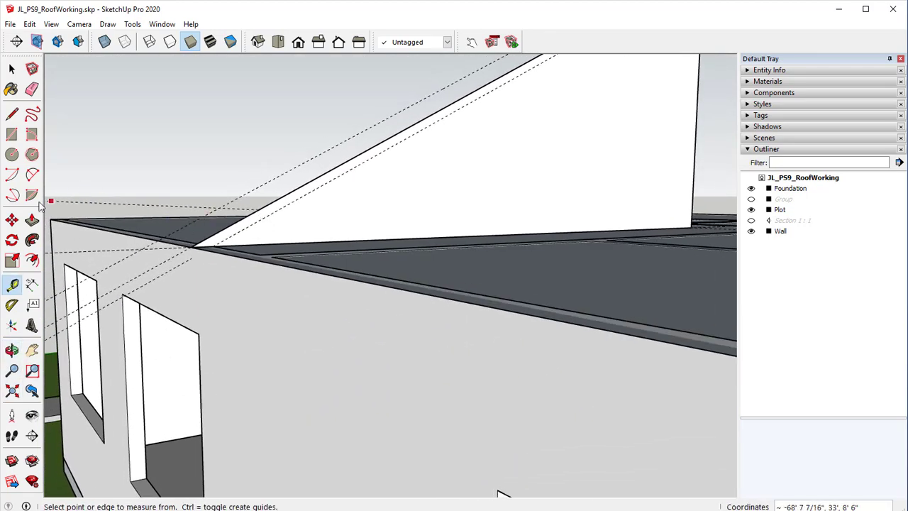
left_click(12, 114)
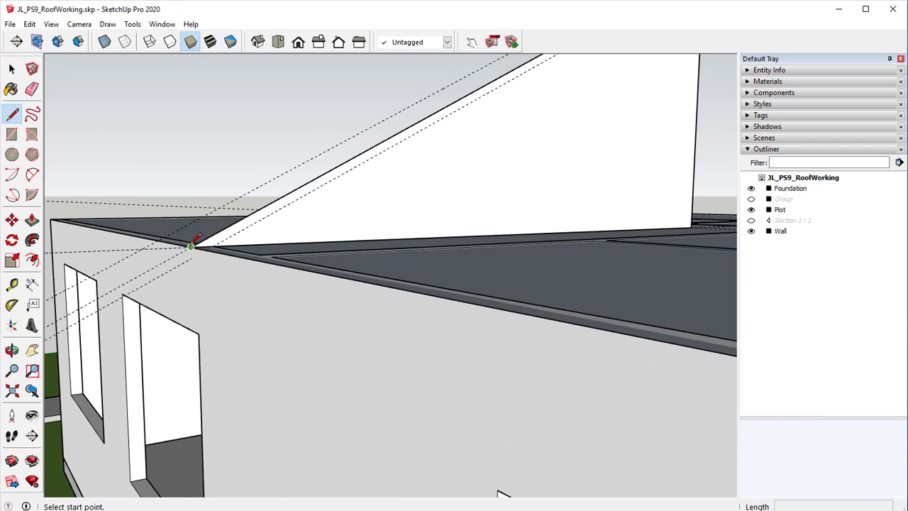
left_click(191, 246)
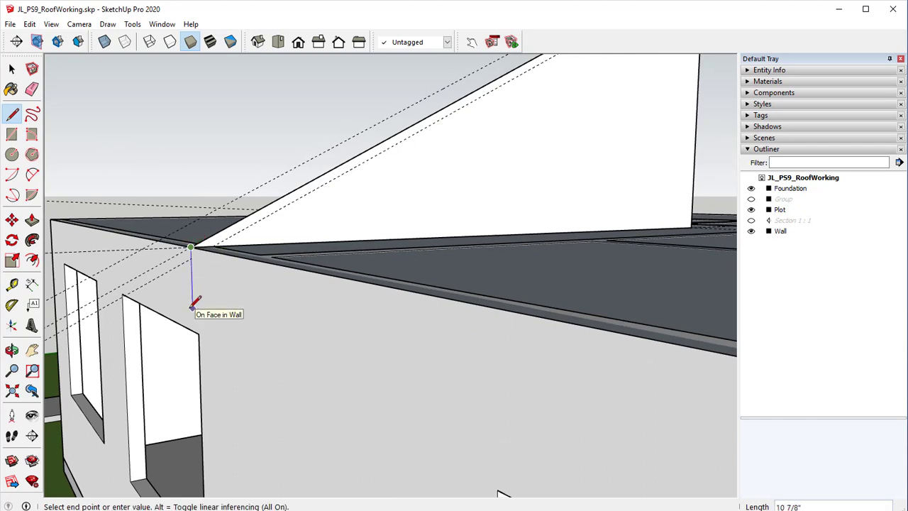
left_click(278, 333)
key("Escape")
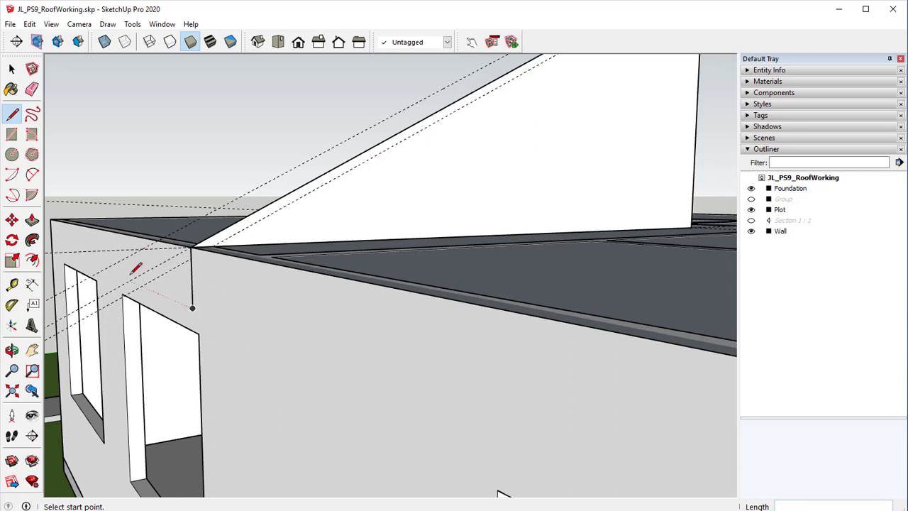
- Place a vertical guide 15" outward from the line on the outer wall face to mark the overhang
left_click(11, 284)
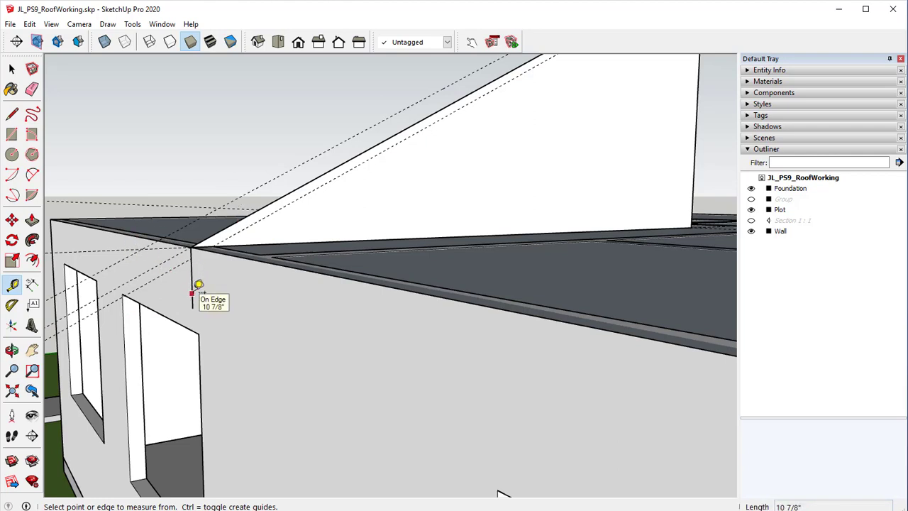
mouse_move(139, 323)
middle_mouse_down()
mouse_move(96, 321)
mouse_move(171, 331)
mouse_move(156, 320)
middle_mouse_up()
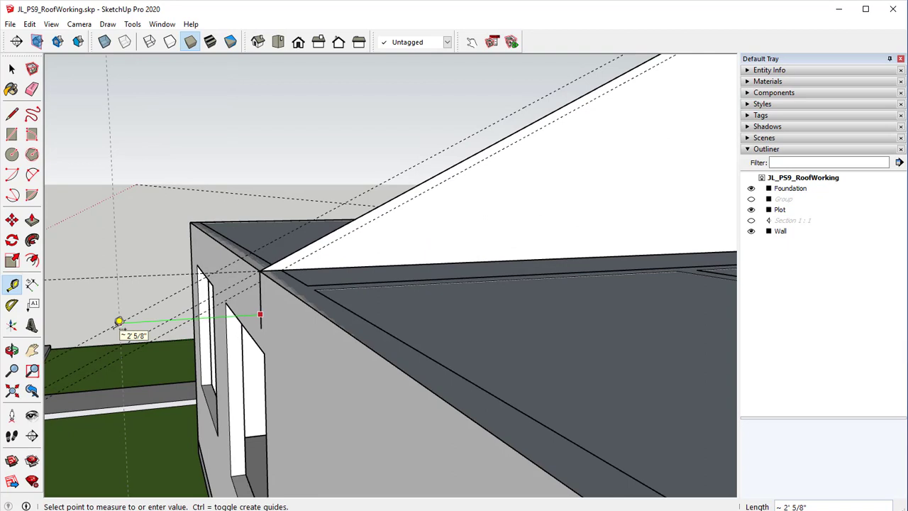
key("Return")
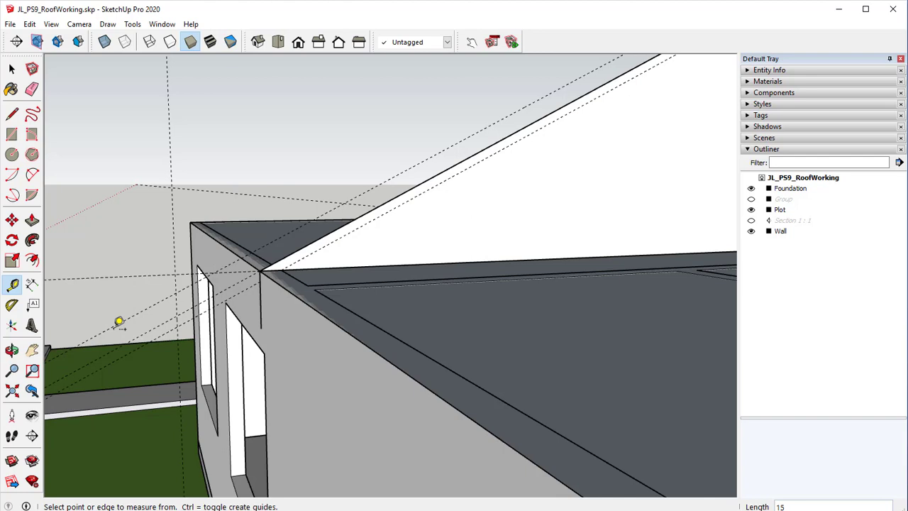
- Outline the rafter tail: about 6 1/8" down the overhang guide, along the lower slope guide to the wall face, and 2" up to the corner
left_click(12, 113)
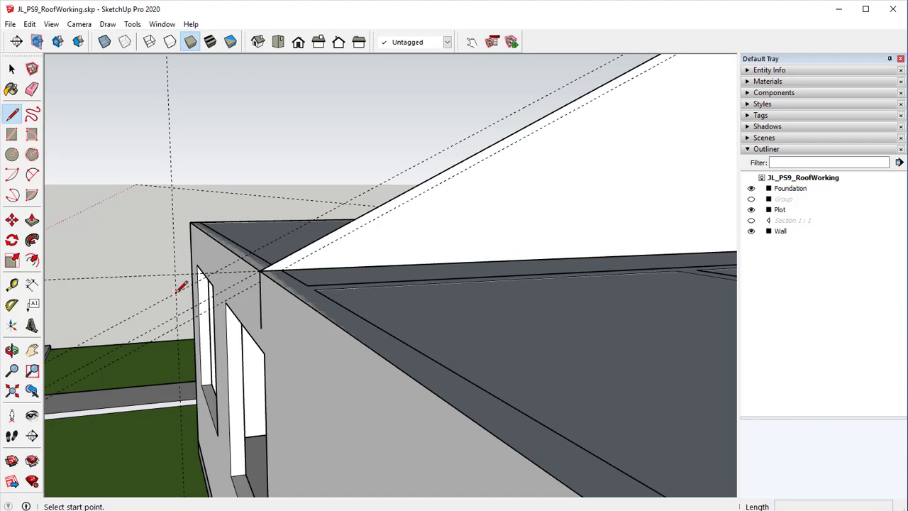
left_click(177, 291)
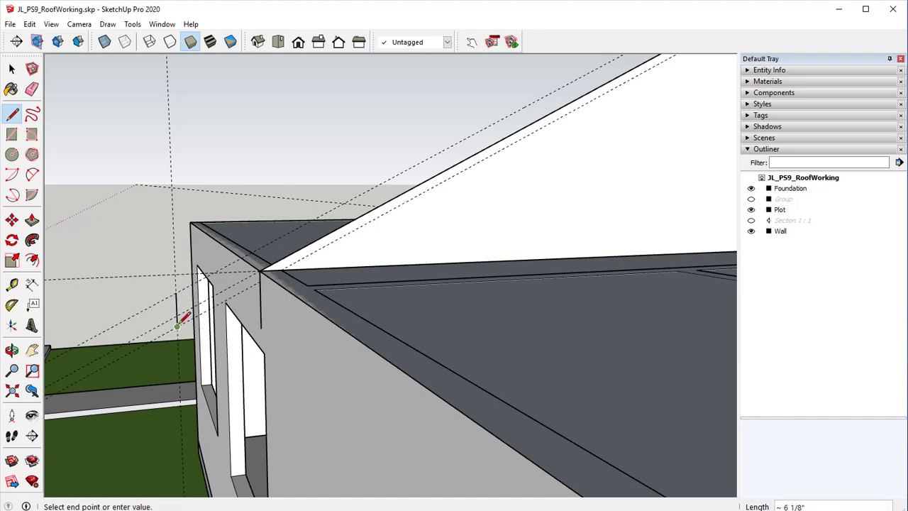
left_click(178, 325)
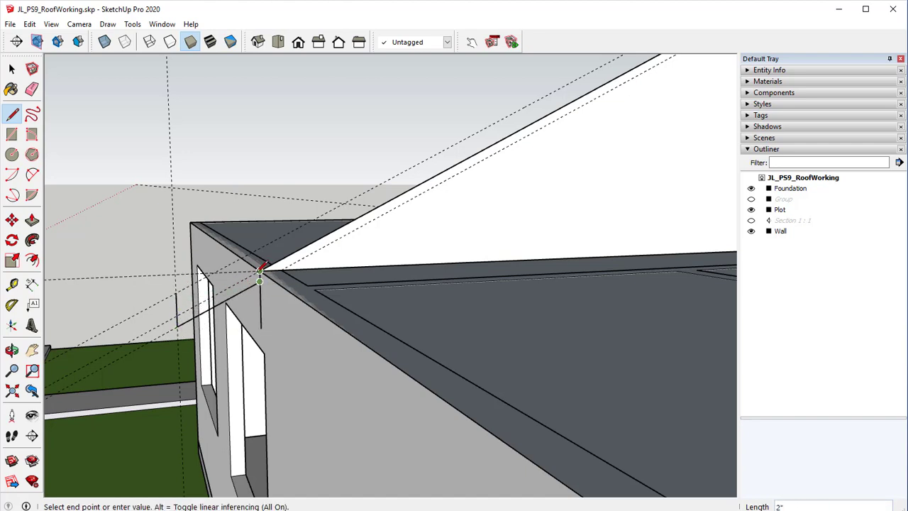
left_click(260, 270)
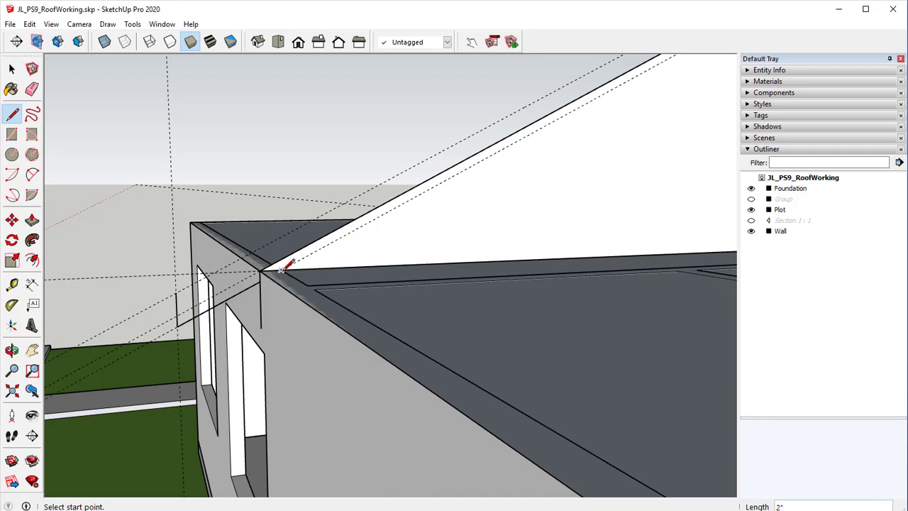
- Draw a line about 13' 1/2" long from the wall's inner top edge up along the parallel slope guide to the triangle's vertical edge
scroll(281, 269, "up", 2)
left_click(281, 268)
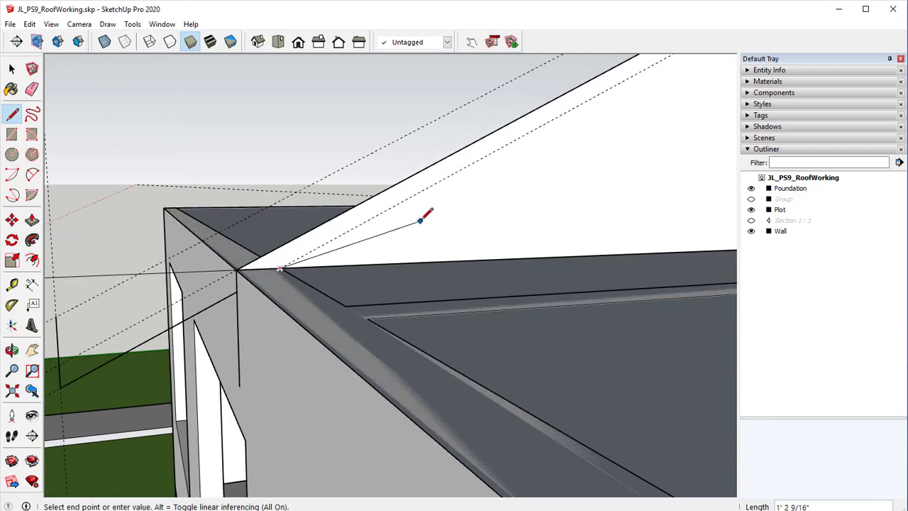
scroll(326, 235, "up", 2)
middle_click_drag(326, 235, 341, 247)
middle_click_drag(405, 235, 74, 496)
scroll(502, 319, "down", 2)
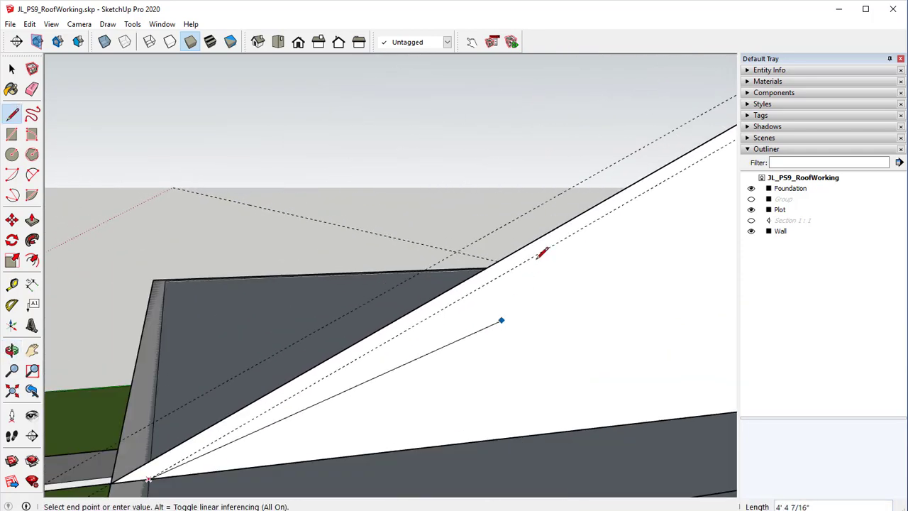
middle_click_drag(541, 254, 36, 462, "shift")
middle_click_drag(513, 279, 299, 382, "shift")
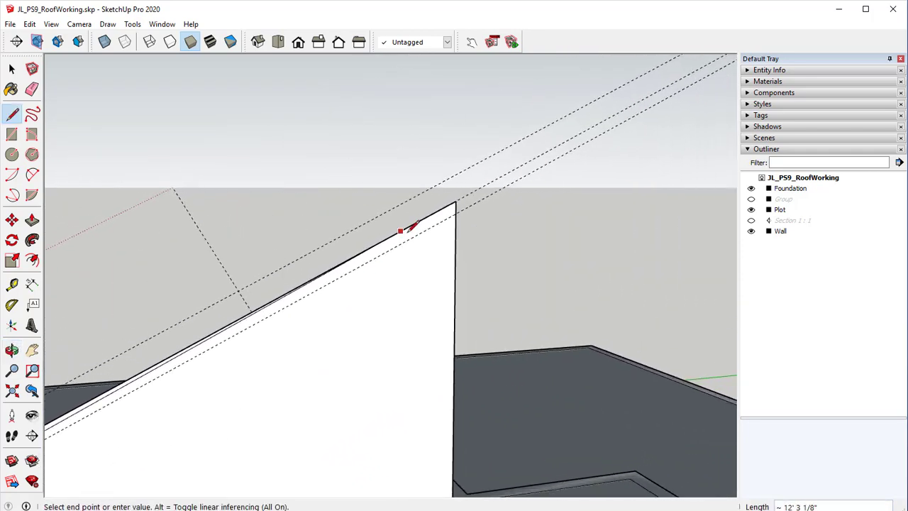
left_click(458, 209)
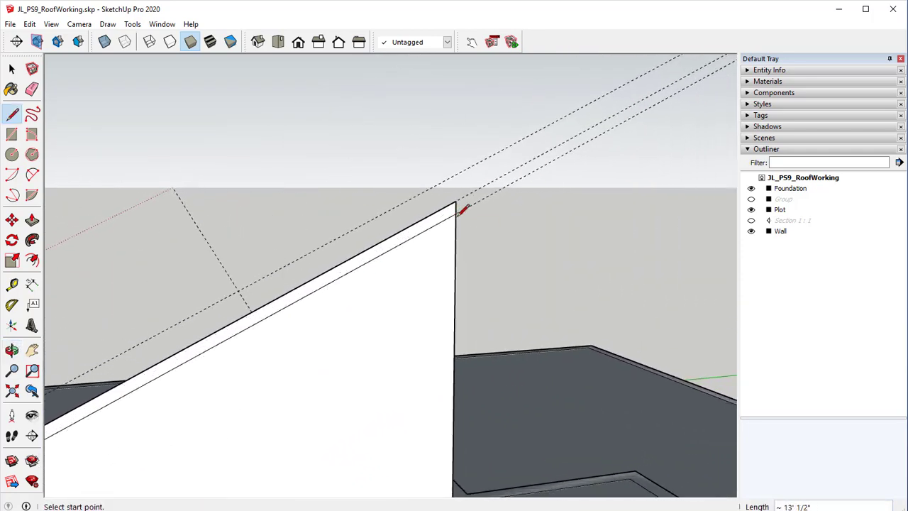
- Close the rafter outline with a line about 6 1/8" up from the triangle's peak and a top edge about 14' 9 3/4" to the overhang
left_click(456, 175)
left_click(456, 203)
left_click(457, 176)
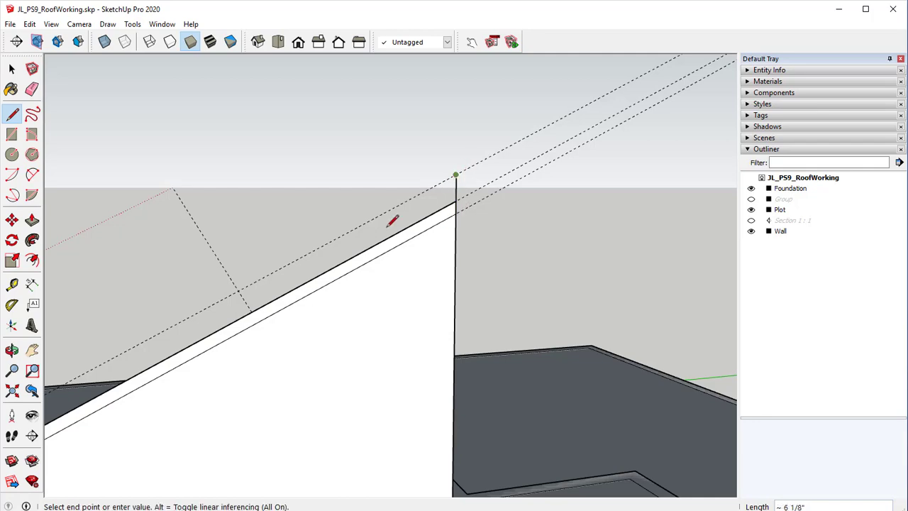
middle_click_drag(283, 294, 594, 204, "shift")
scroll(586, 207, "down", 4)
scroll(302, 305, "up", 5)
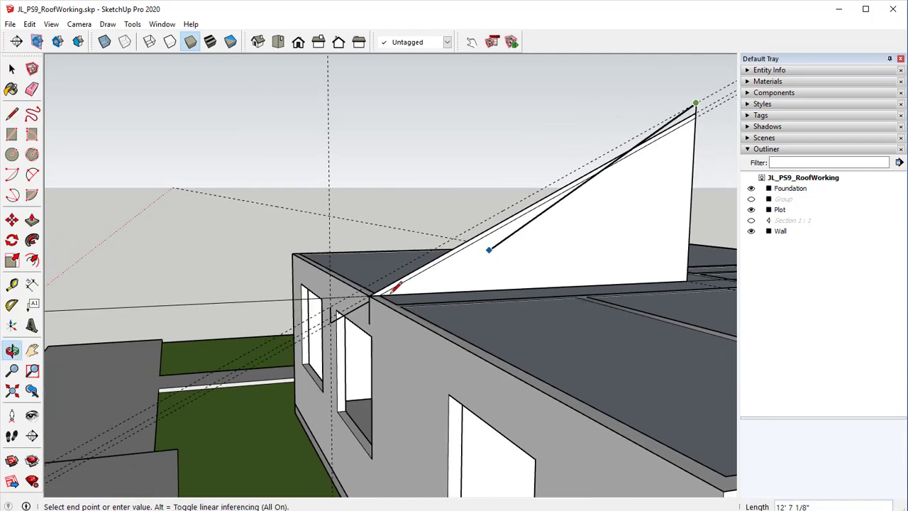
left_click(283, 316)
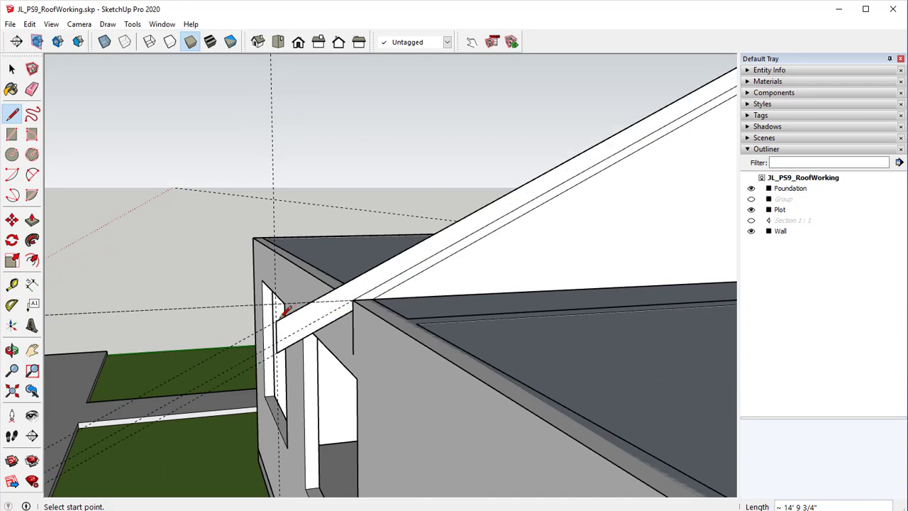
- Examine the rafter profile where it meets the wall's outer and inner top edges
middle_click_drag(355, 362, 490, 333)
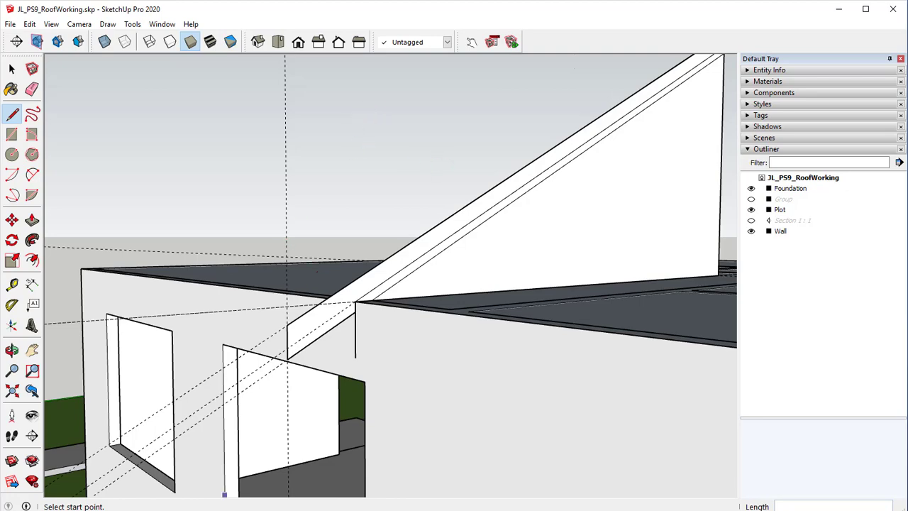
scroll(362, 276, "up", 5)
scroll(340, 318, "down", 4)
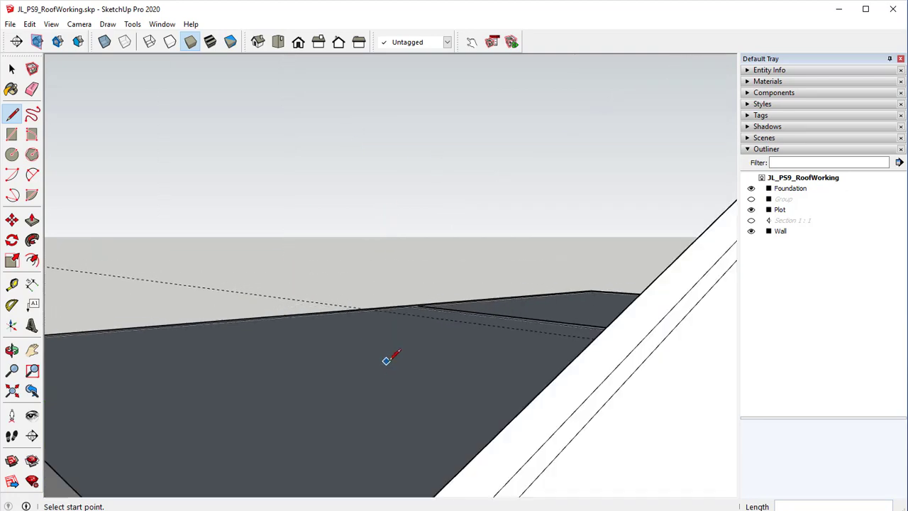
middle_click_drag(387, 360, 434, 202, "shift")
scroll(359, 288, "up", 2)
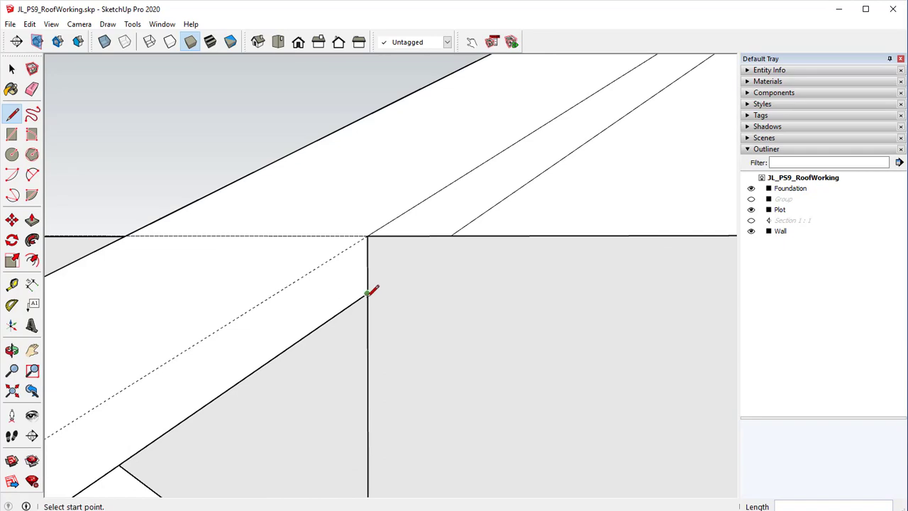
middle_click_drag(385, 227, 371, 257)
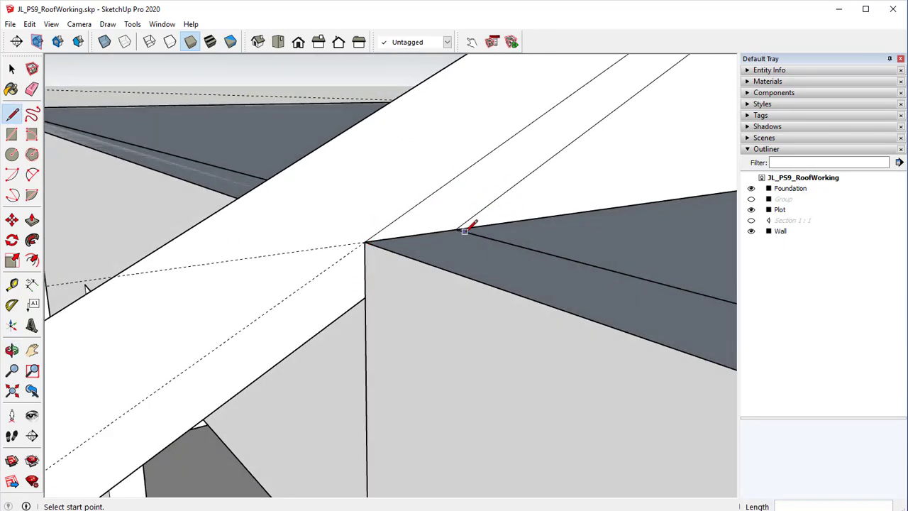
mouse_move(455, 238)
middle_mouse_down()
mouse_move(393, 276)
mouse_move(659, 225)
mouse_move(648, 220)
mouse_move(497, 288)
mouse_move(363, 304)
middle_mouse_up()
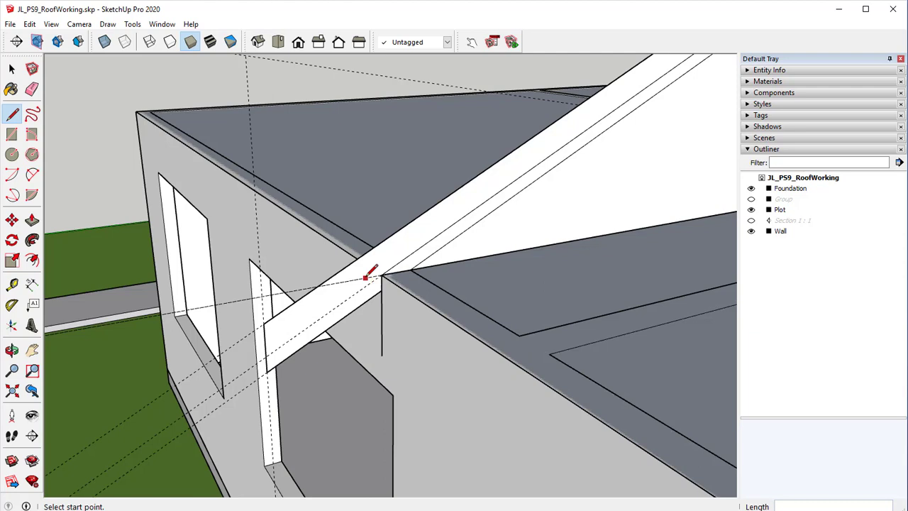
- Erase the inner slope lines, the leftover vertical line on the wall face, and the construction guides around the overhang
left_click(32, 89)
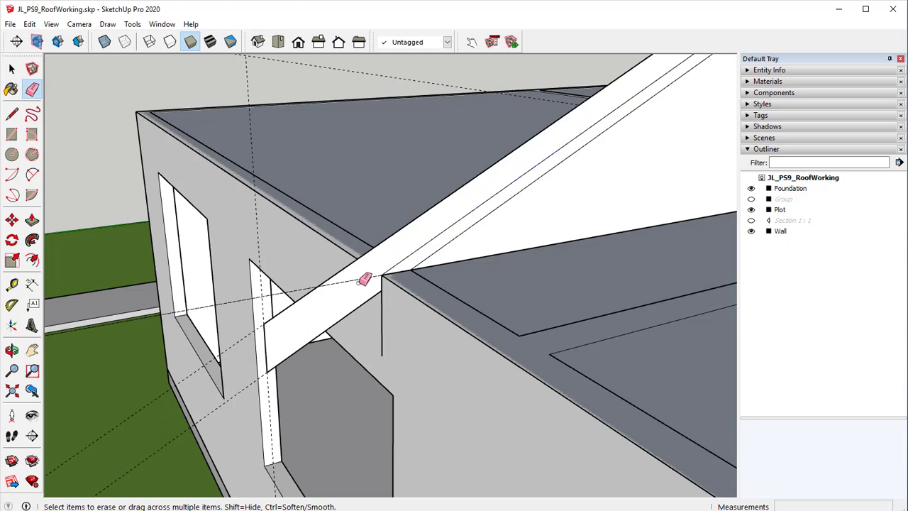
mouse_move(373, 270)
left_mouse_down()
mouse_move(366, 254)
mouse_move(370, 268)
left_mouse_up()
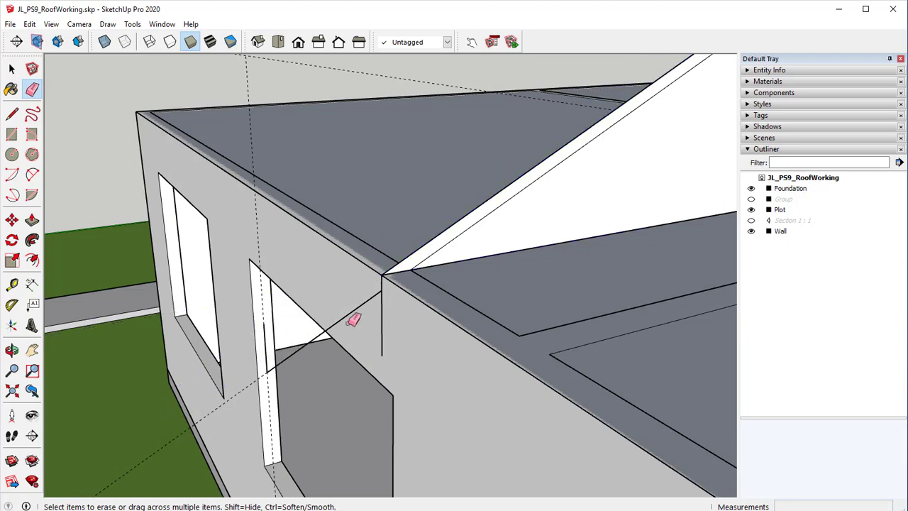
key("ctrl+z")
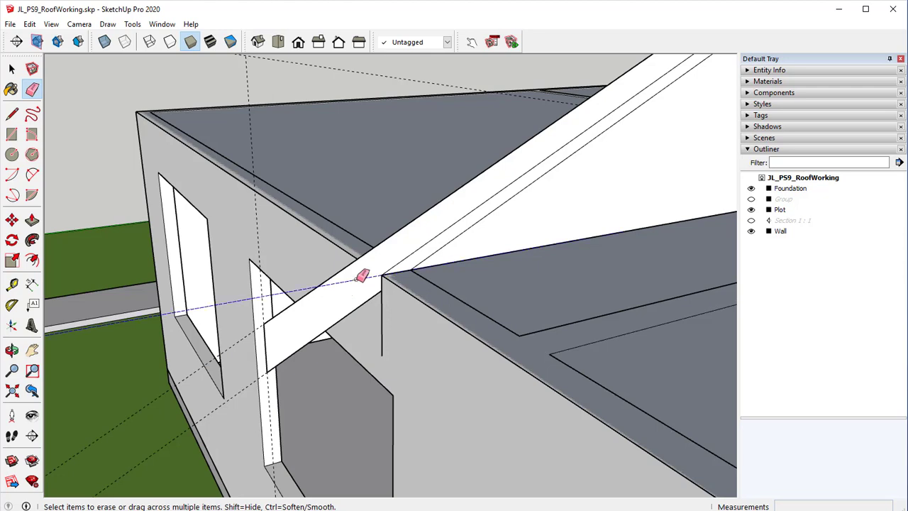
mouse_move(356, 276)
left_mouse_down()
mouse_move(371, 332)
mouse_move(389, 339)
mouse_move(393, 331)
left_mouse_up()
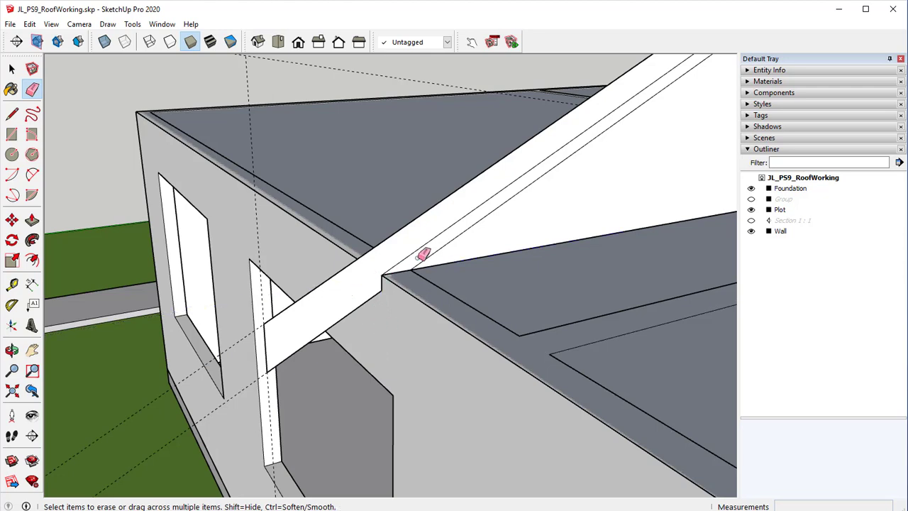
mouse_move(424, 253)
left_mouse_down()
mouse_move(411, 252)
mouse_move(440, 250)
left_mouse_up()
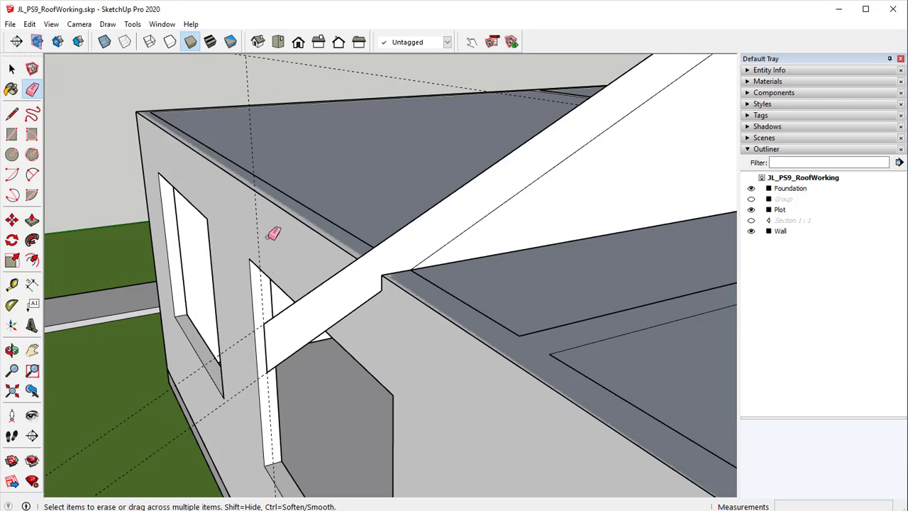
left_click(260, 214)
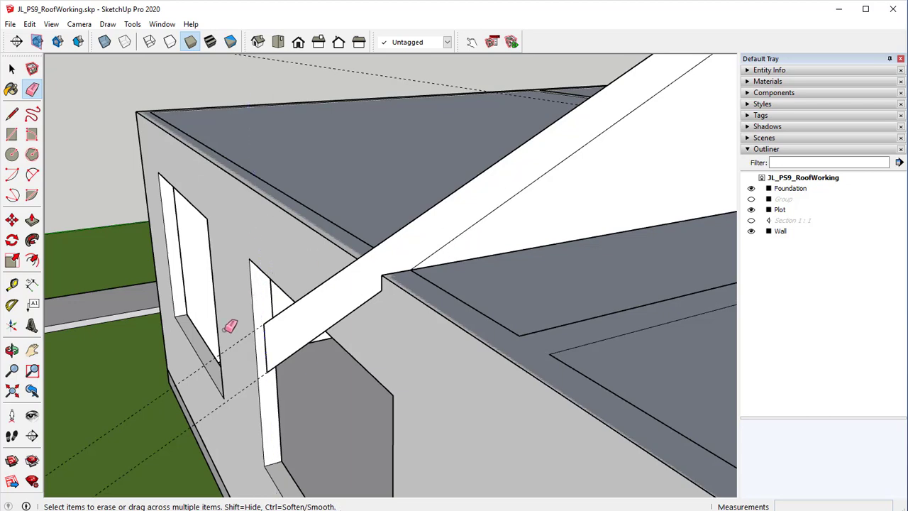
left_click(245, 388)
scroll(526, 293, "down", 1)
mouse_move(529, 275)
middle_mouse_down()
mouse_move(488, 288)
mouse_move(366, 295)
mouse_move(253, 422)
mouse_move(375, 329)
mouse_move(319, 298)
mouse_move(481, 217)
mouse_move(403, 251)
mouse_move(442, 237)
mouse_move(448, 184)
mouse_move(471, 144)
mouse_move(373, 195)
middle_mouse_up()
left_click(337, 282)
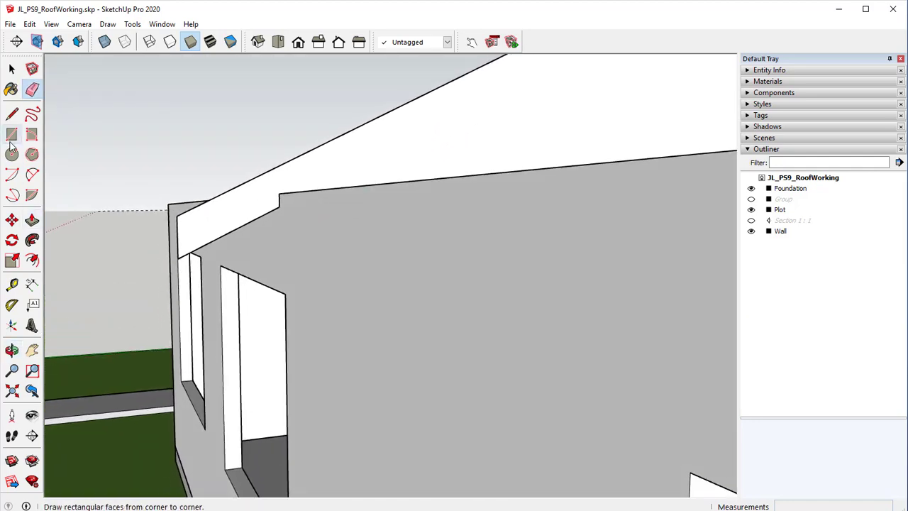
- Draw a horizontal soffit line from the rafter tail's lower corner to the wall face, then a 7 1/2" vertical line up to the rafter
left_click(12, 115)
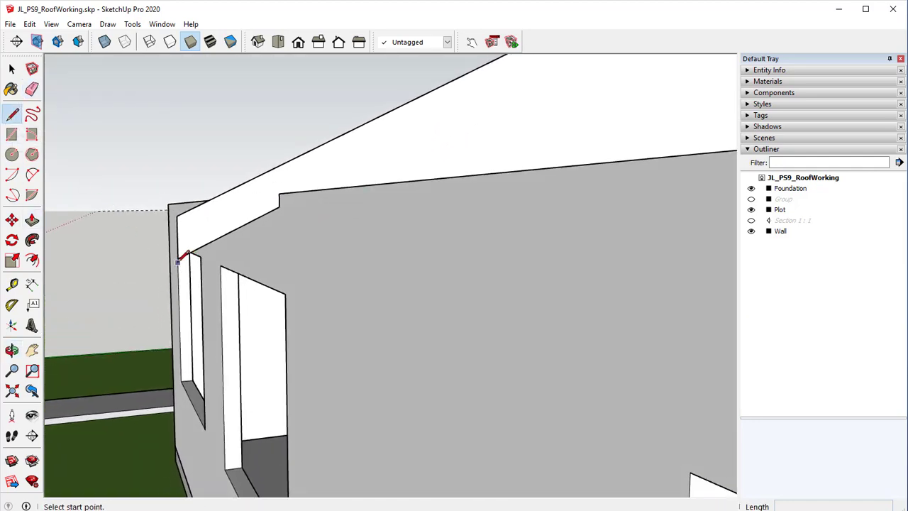
left_click(178, 258)
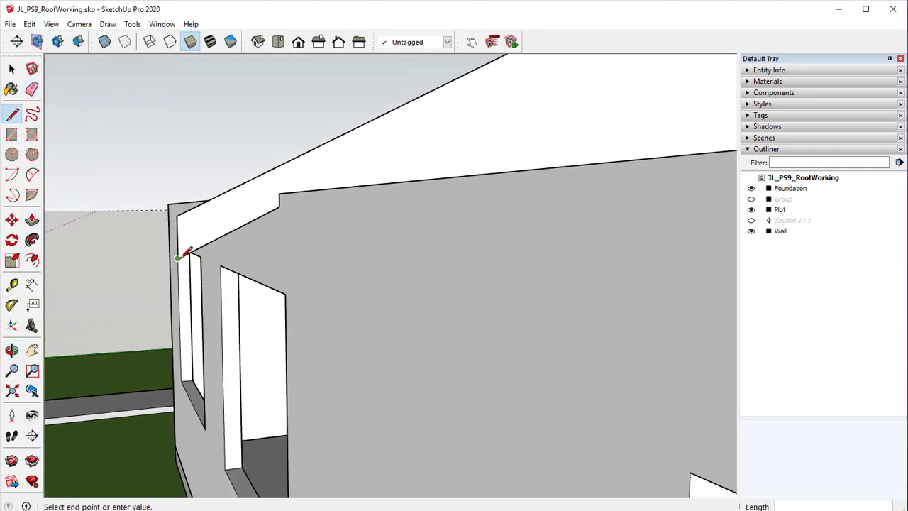
left_click(280, 256)
left_click(279, 207)
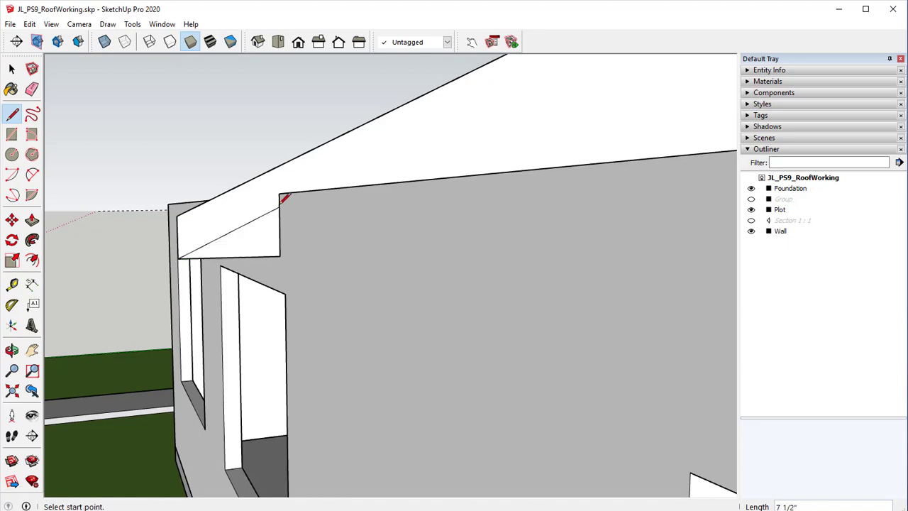
- Erase the sloped line inside the overhang and the remaining guide across the house
left_click(32, 89)
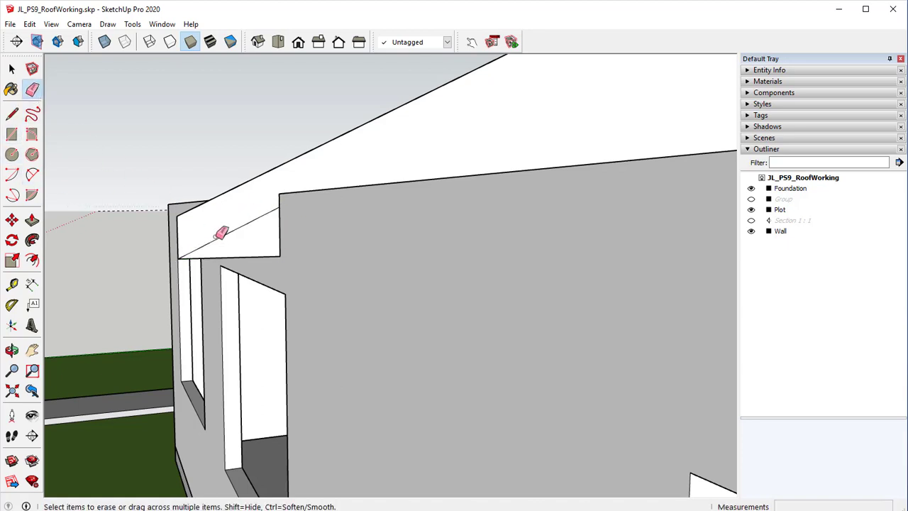
mouse_move(228, 238)
middle_mouse_down()
mouse_move(234, 249)
mouse_move(324, 251)
mouse_move(405, 237)
mouse_move(239, 260)
middle_mouse_up()
mouse_move(330, 205)
middle_mouse_down()
mouse_move(217, 298)
mouse_move(282, 291)
mouse_move(360, 263)
middle_mouse_up()
middle_click_drag(387, 227, 345, 310)
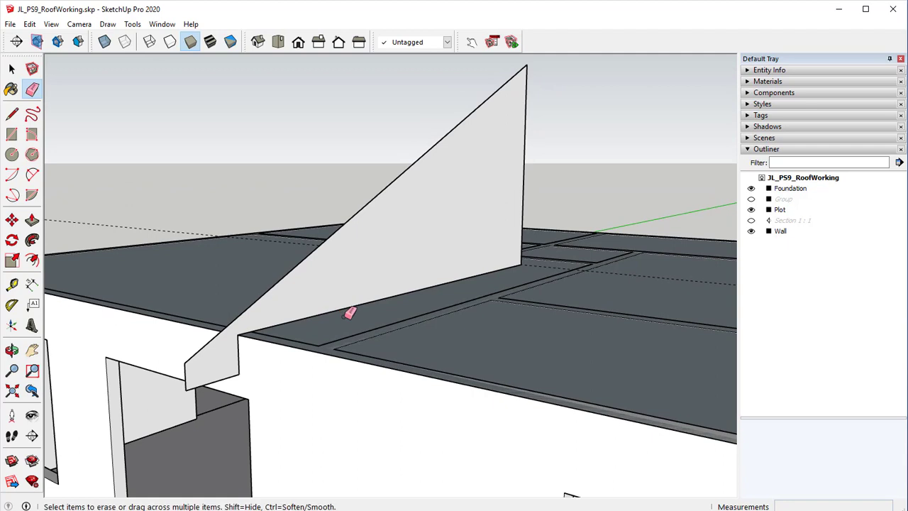
mouse_move(350, 312)
middle_mouse_down()
mouse_move(464, 336)
mouse_move(432, 373)
mouse_move(324, 272)
middle_mouse_up()
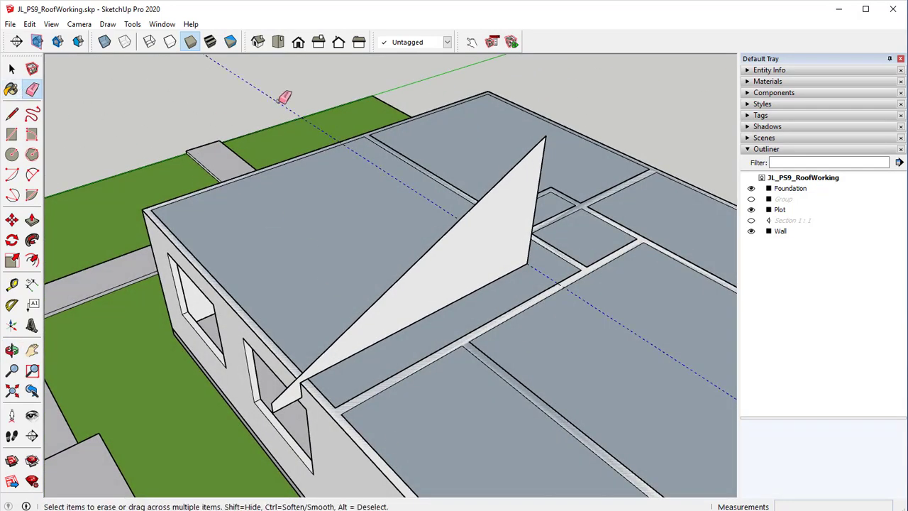
mouse_move(283, 95)
middle_mouse_down()
mouse_move(251, 180)
mouse_move(186, 177)
middle_mouse_up()
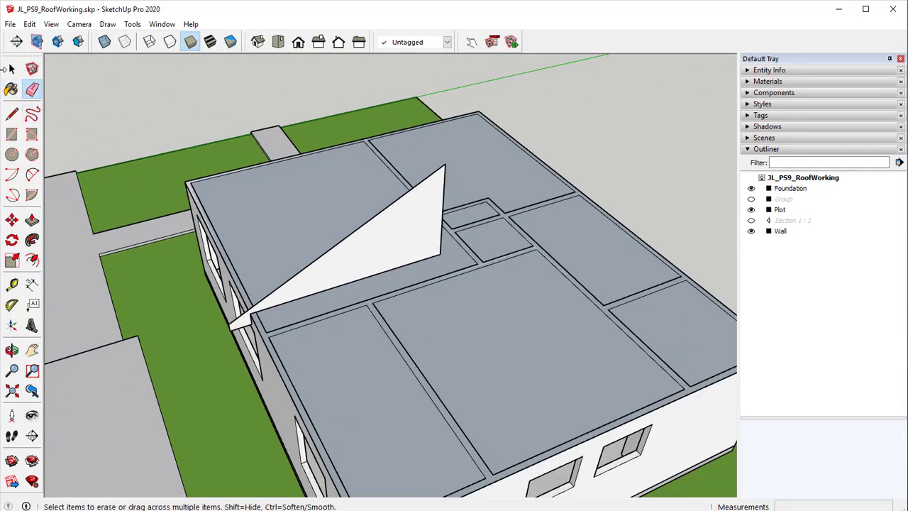
- Sweep the roof profile with Follow Me around the outer perimeter edges of the wall top, leaving the top face out of the path
left_click(12, 69)
middle_click_drag(298, 220, 357, 298)
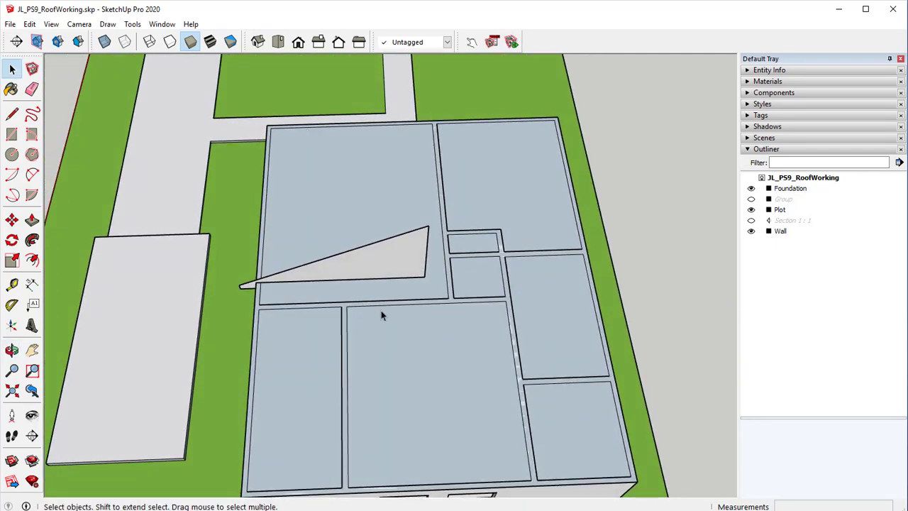
left_click(381, 312)
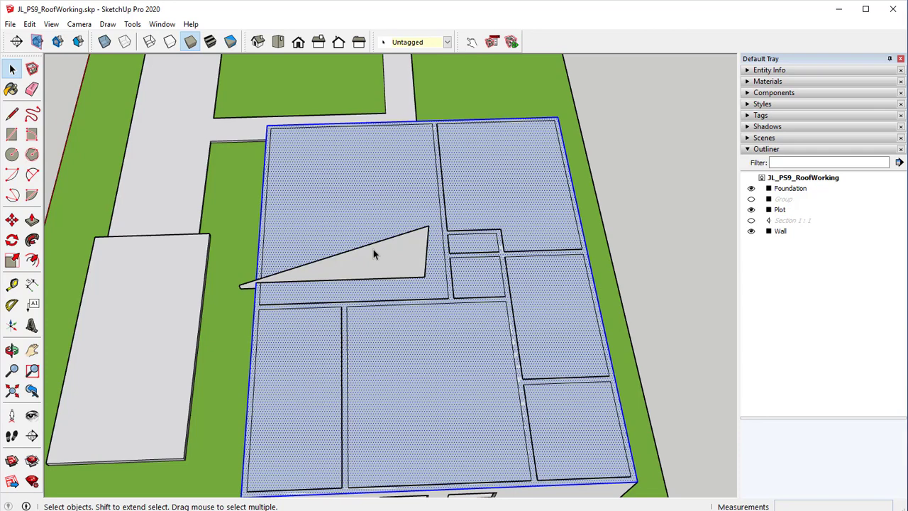
left_click(380, 346, "shift")
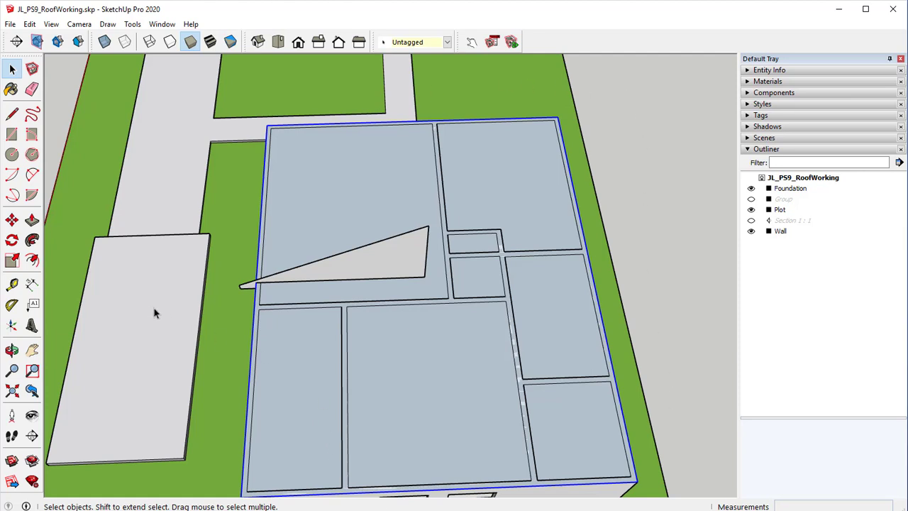
left_click(31, 243)
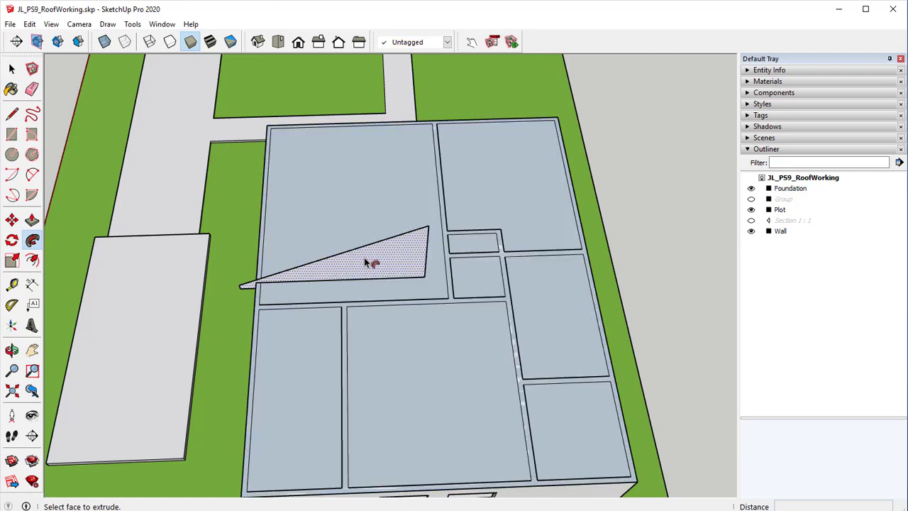
left_click(366, 262)
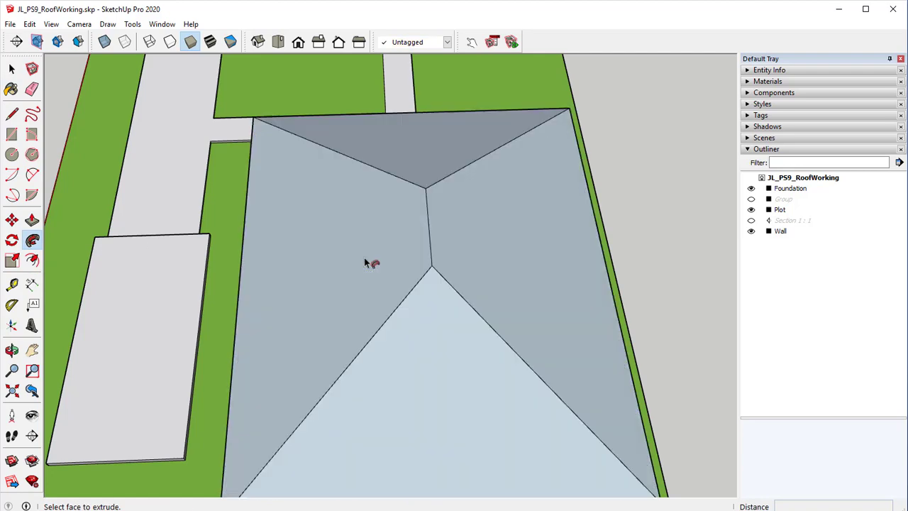
- Select all connected geometry of the swept roof and reverse its faces
middle_click_drag(344, 385, 529, 203)
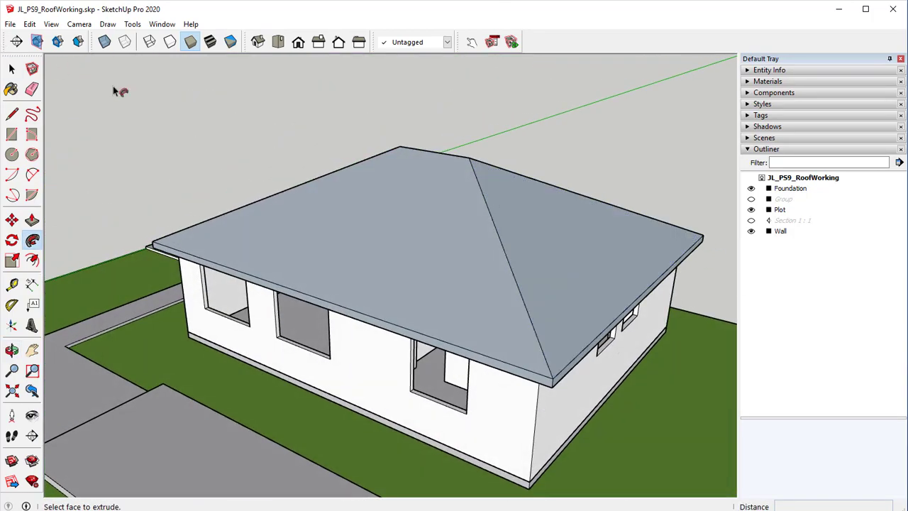
middle_click_drag(301, 165, 467, 252)
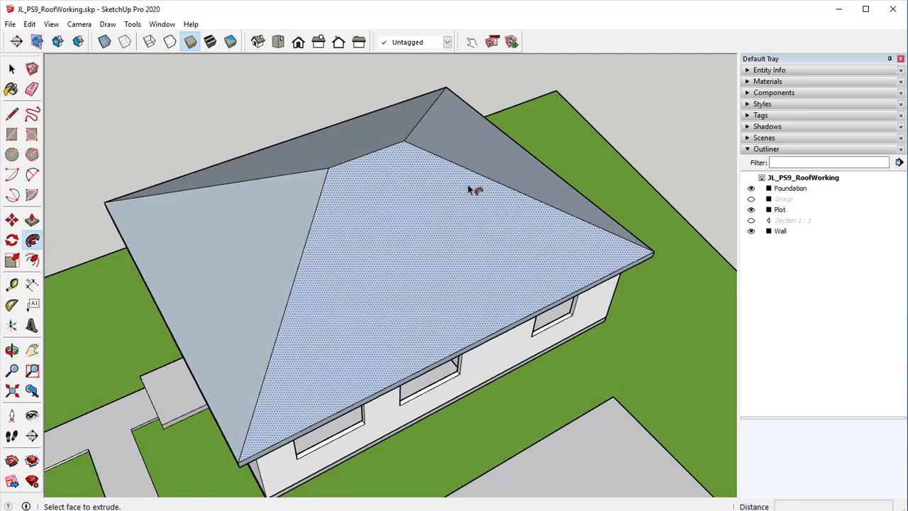
key("space")
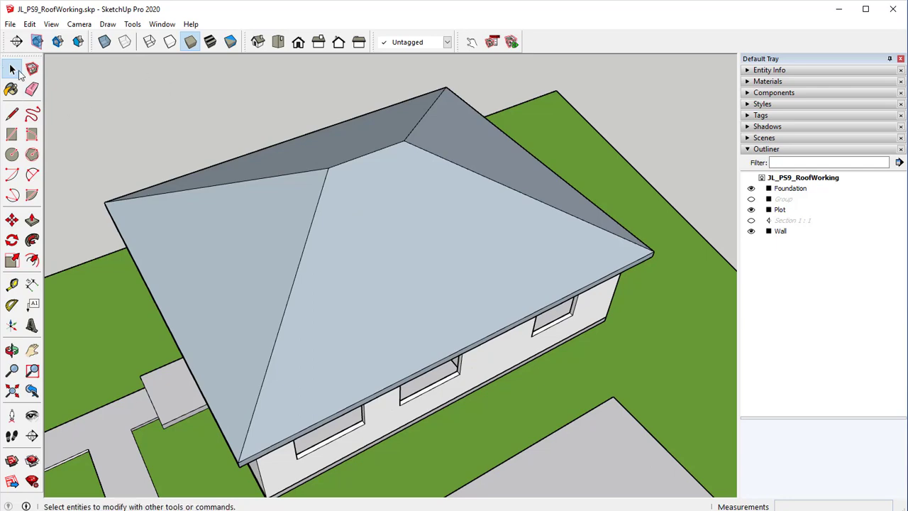
triple_click(396, 223)
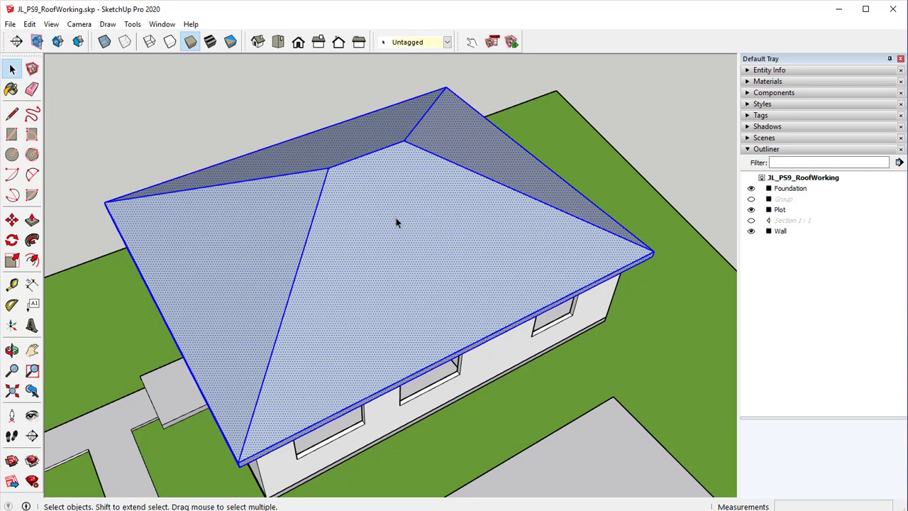
right_click(396, 223)
left_click(435, 352)
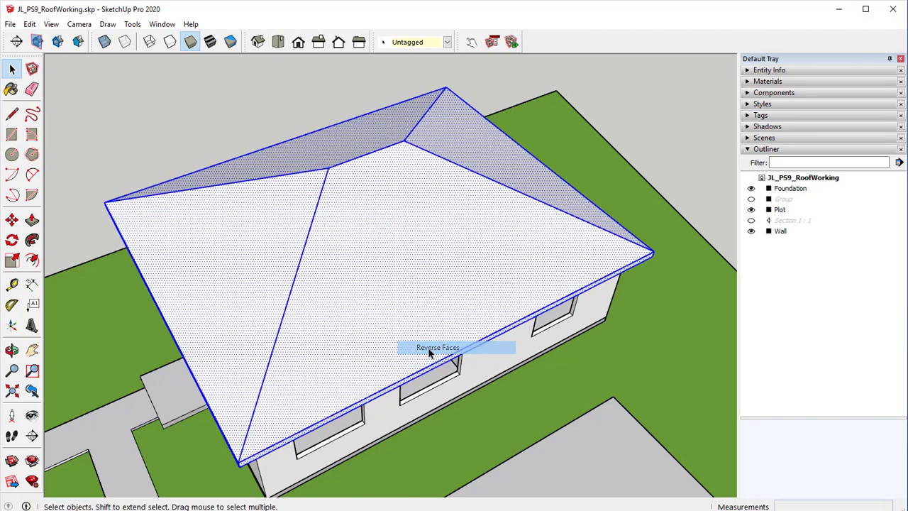
- Create a 7:12 angled guide with the Protractor from the eave corner on the entrance side, aligned along the long eave edge
middle_click_drag(435, 354, 460, 224)
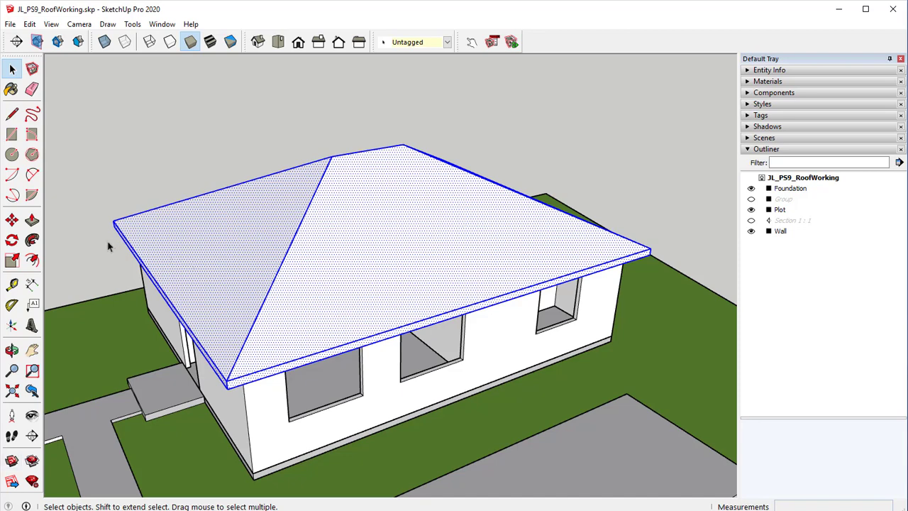
left_click(11, 305)
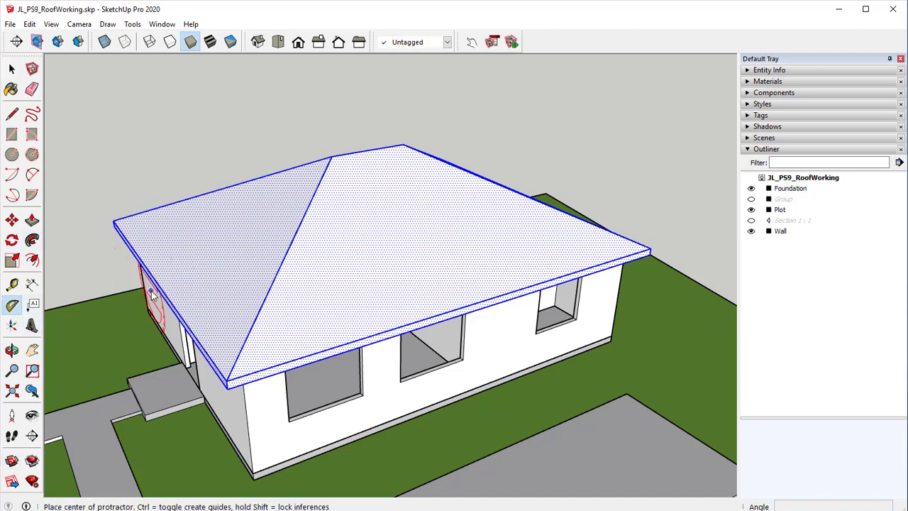
middle_click_drag(152, 298, 80, 293)
scroll(201, 319, "up", 3)
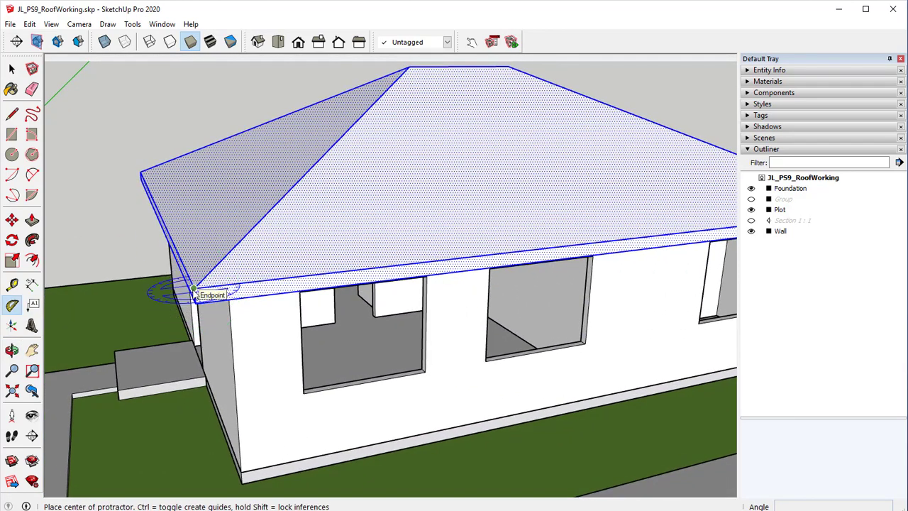
key("Left")
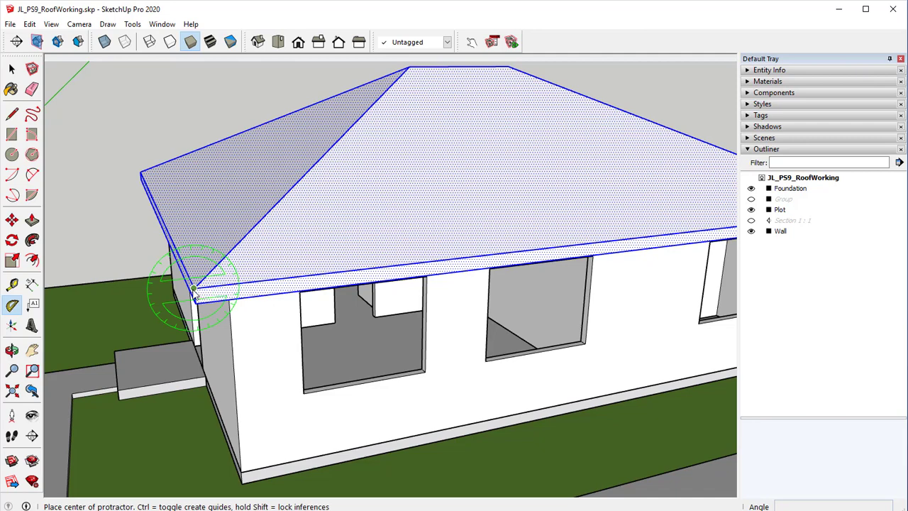
left_click(193, 289)
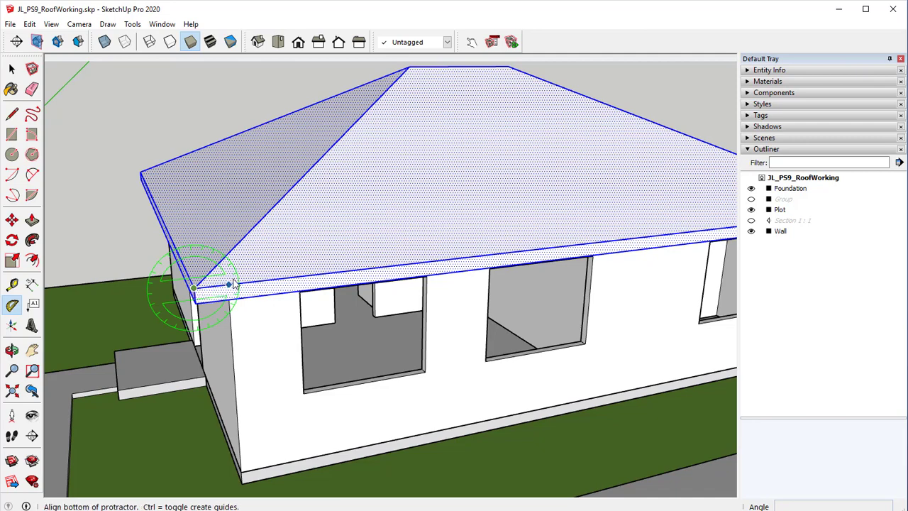
left_click(389, 268)
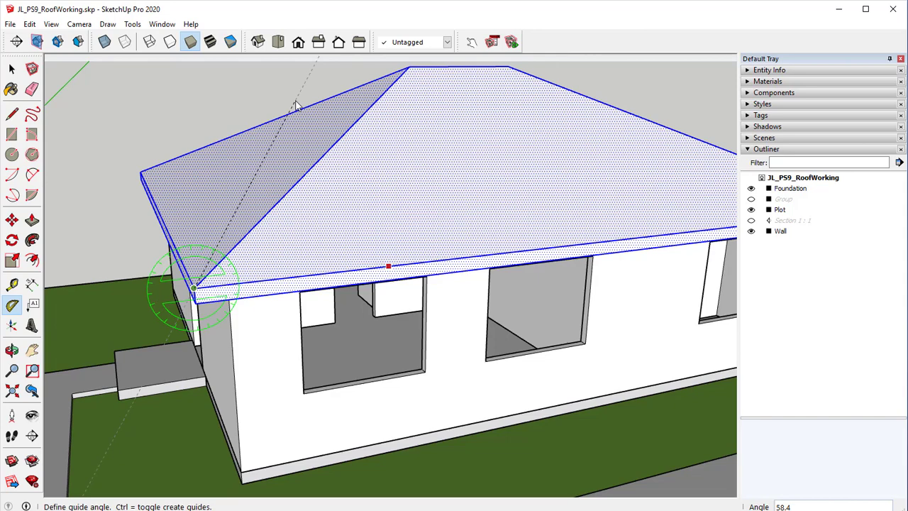
type("7:12")
key("Return")
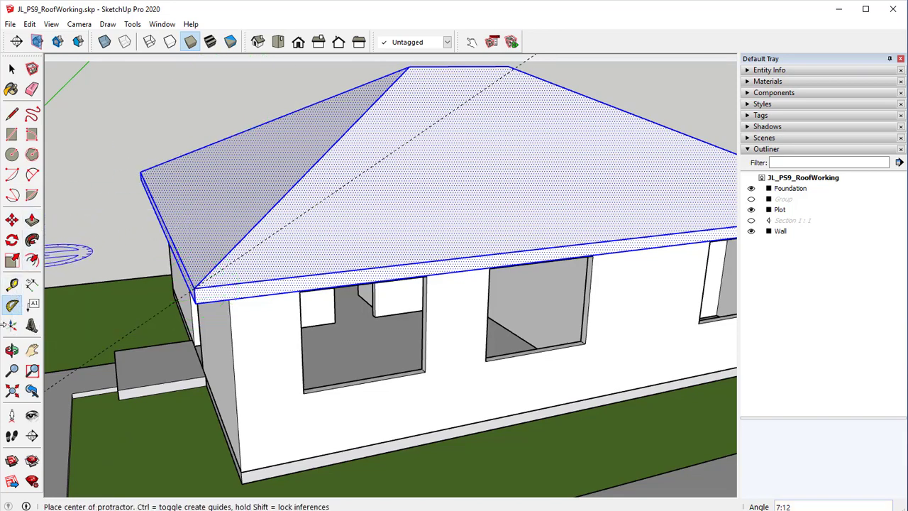
- Offset a parallel copy of the 7:12 guide 26' 6" to the opposite eave corner on the entrance side
left_click(12, 285)
middle_click_drag(235, 246, 530, 230)
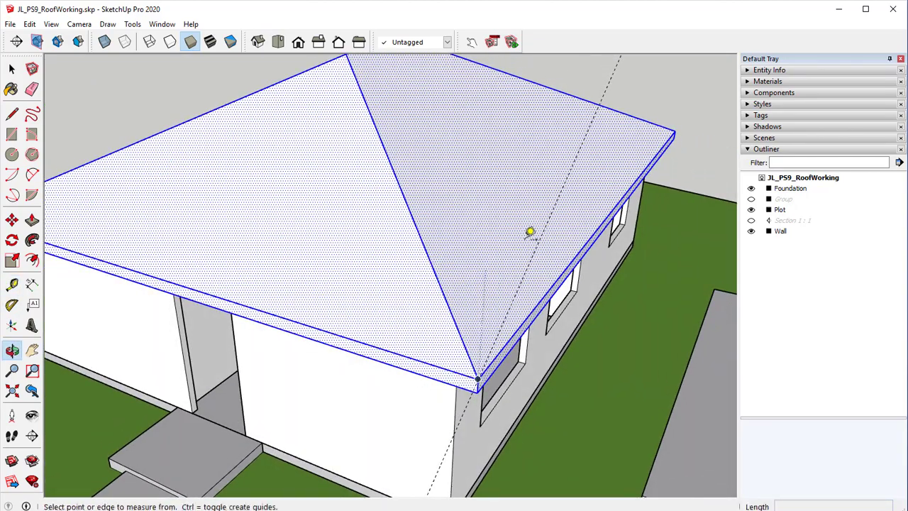
left_click(562, 187)
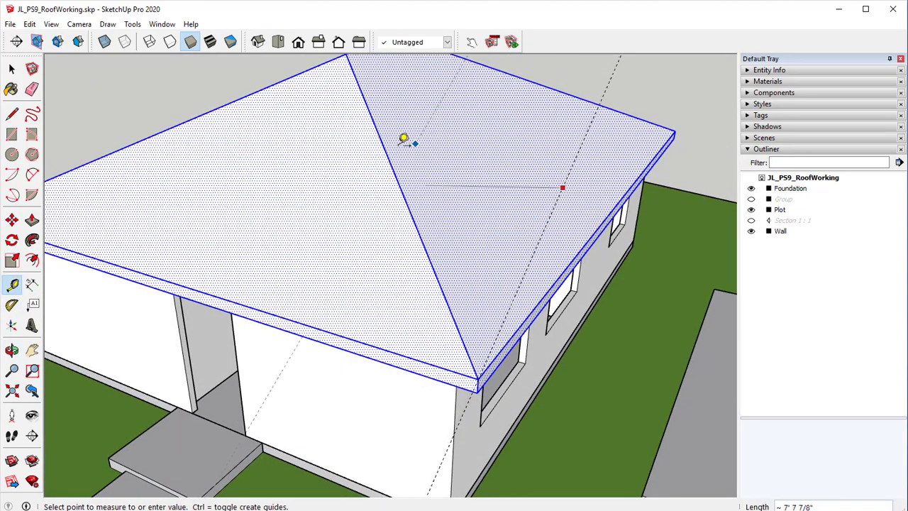
middle_click_drag(386, 160, 710, 201)
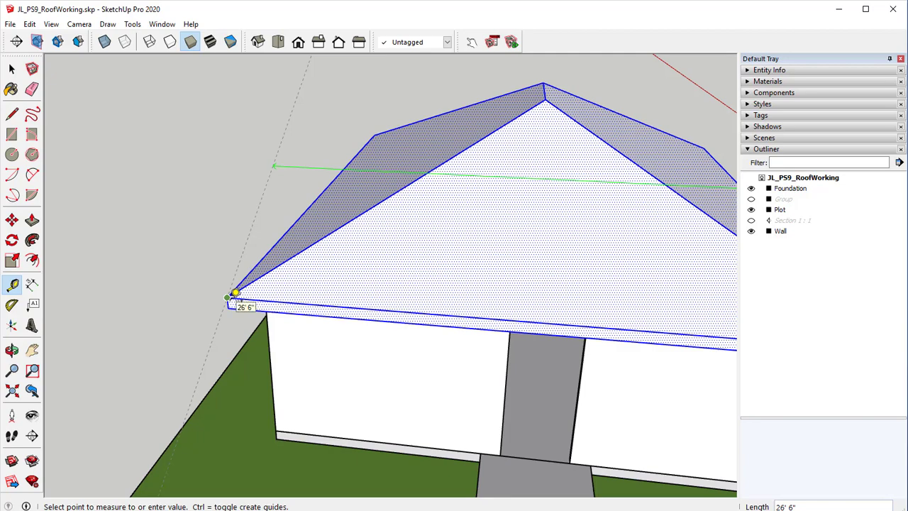
left_click(235, 293)
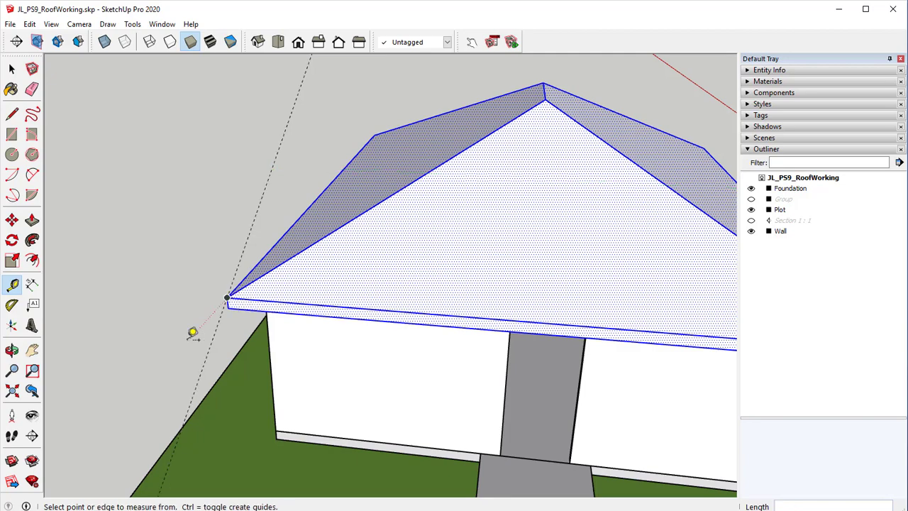
middle_click_drag(276, 343, 441, 377)
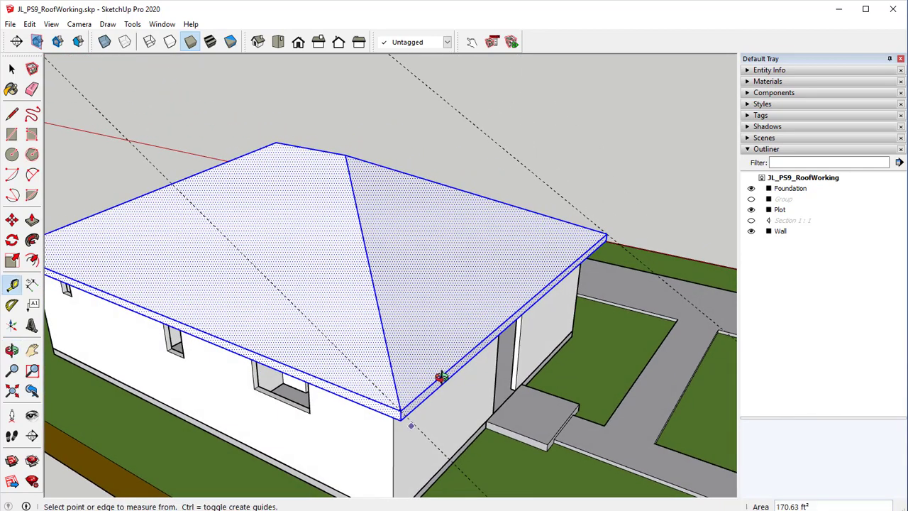
- Draw a line outward from each end of the ridge along its direction, the one toward the entrance about 9' 8 3/8" long
left_click(12, 114)
middle_click_drag(168, 122, 263, 187)
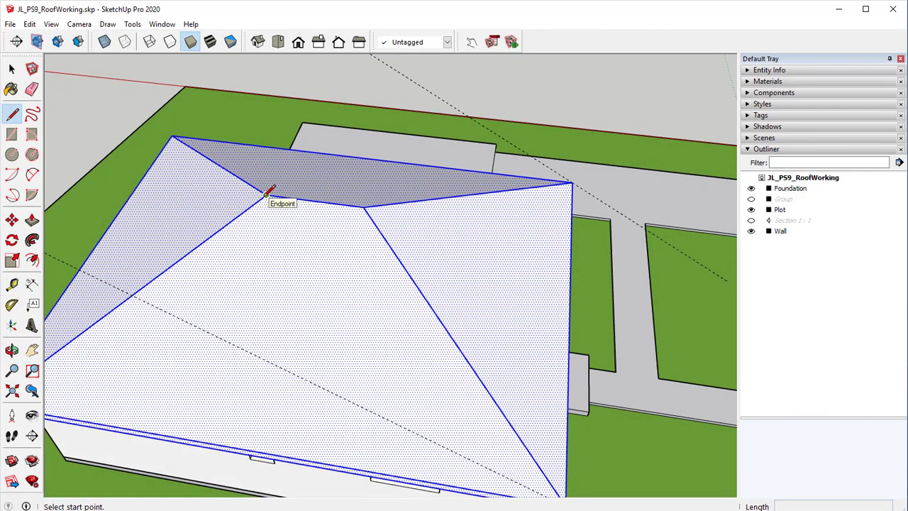
left_click(266, 194)
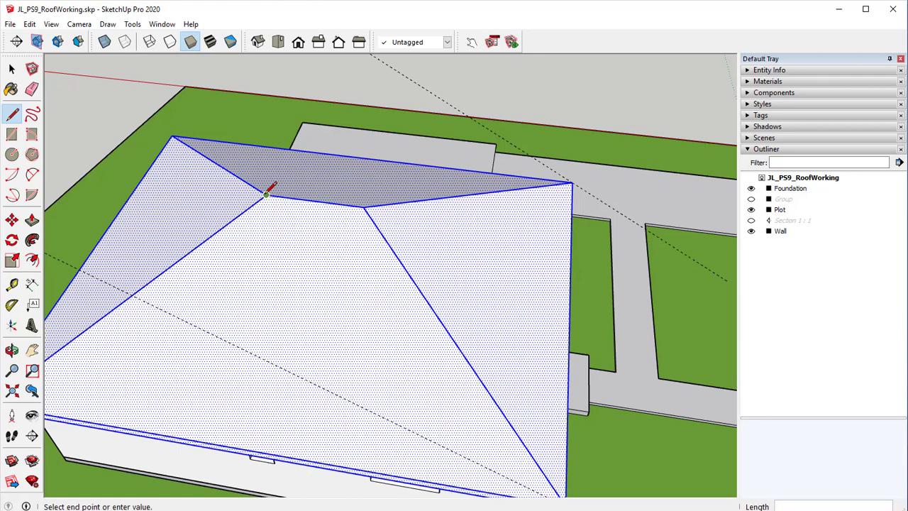
left_click(116, 175)
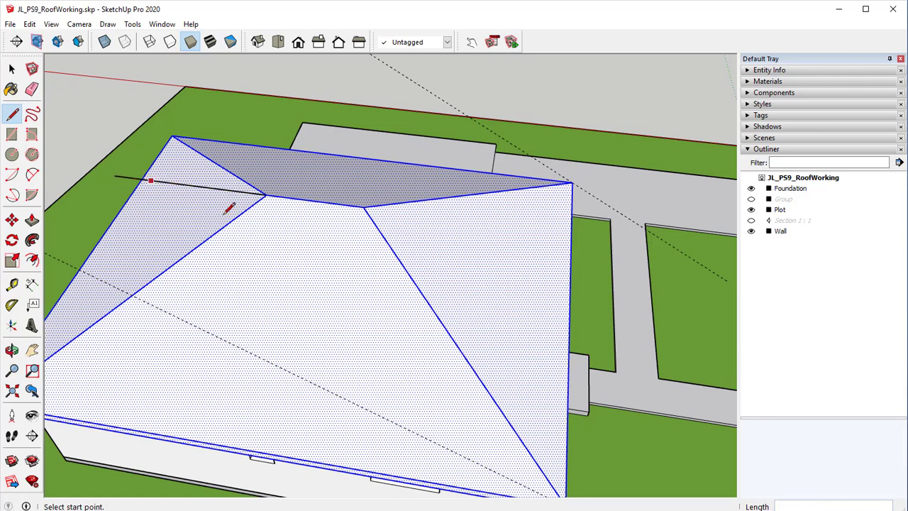
left_click(363, 207)
left_click(528, 227)
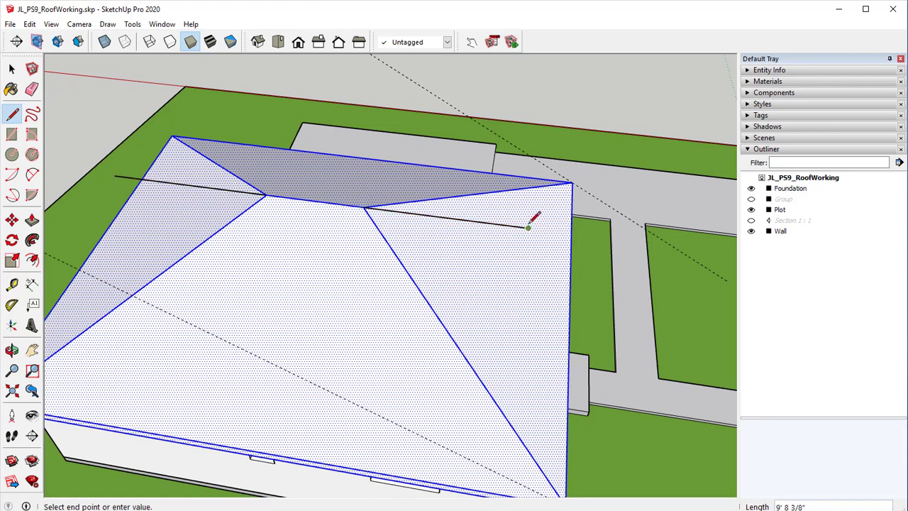
key("Escape")
scroll(75, 294, "down", 3)
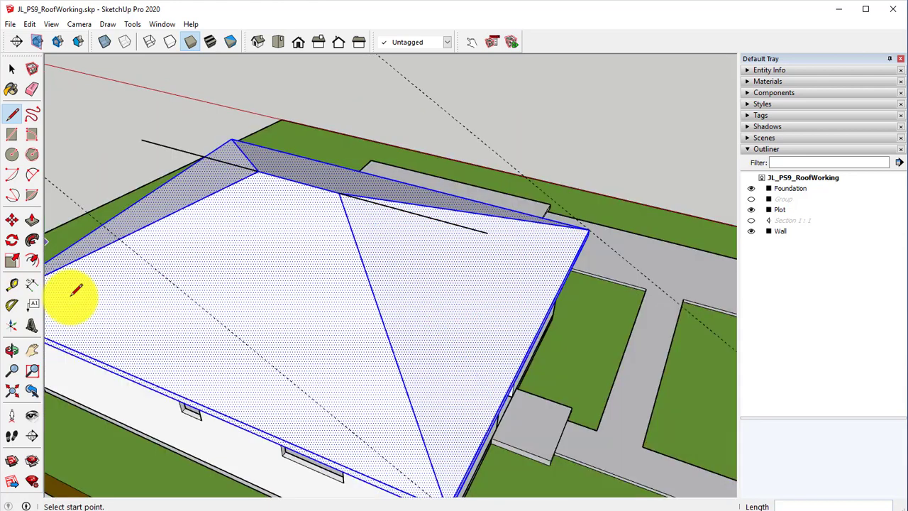
- Draw a sloped plane between the two 7:12 guides, with a 26' 6" upper edge and sides running down to the entrance-side eave corners
mouse_move(574, 172)
middle_mouse_down()
mouse_move(460, 217)
mouse_move(526, 261)
mouse_move(490, 248)
middle_mouse_up()
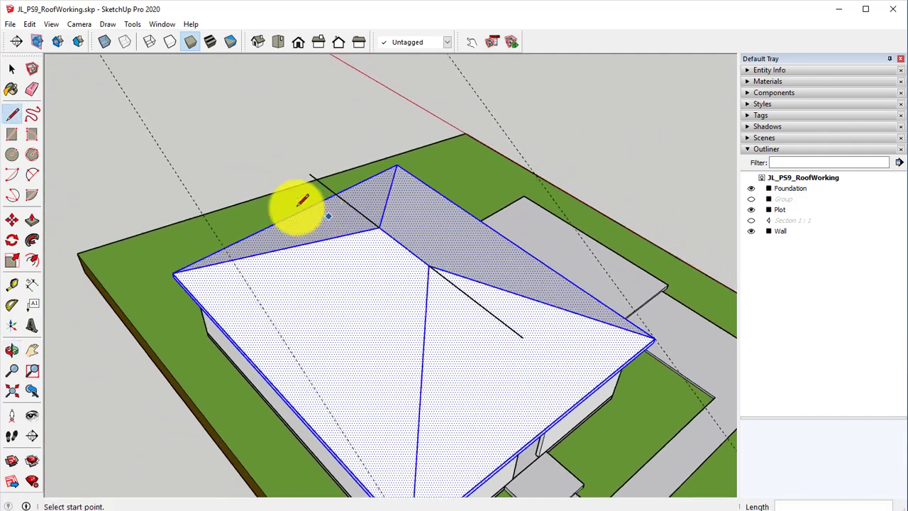
left_click(195, 202)
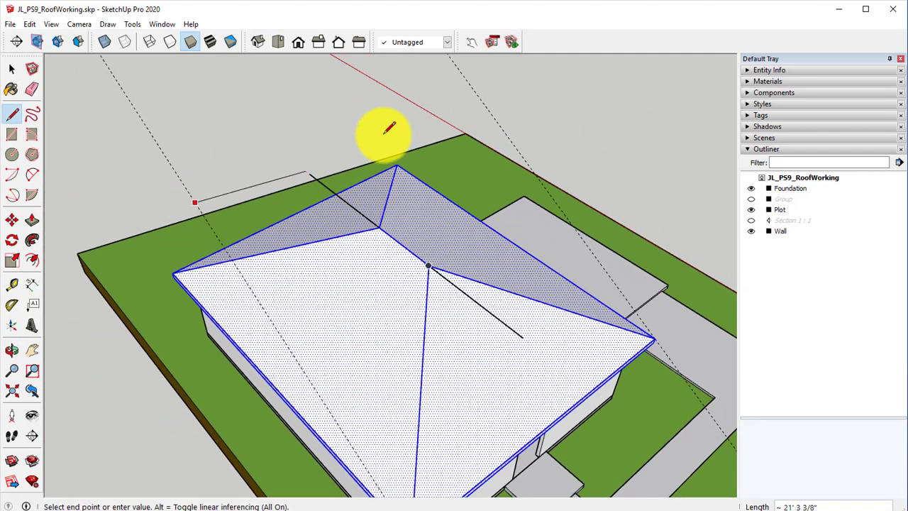
left_click(468, 83)
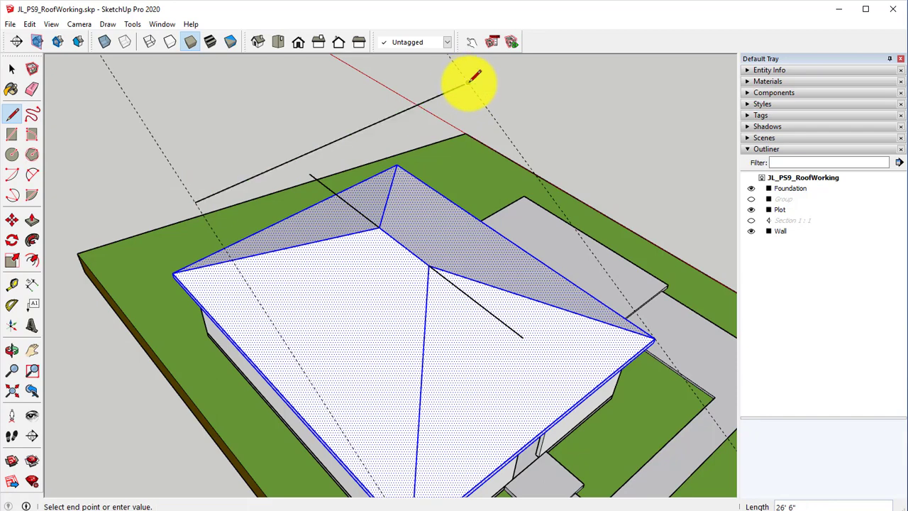
left_click(654, 340)
left_click(194, 203)
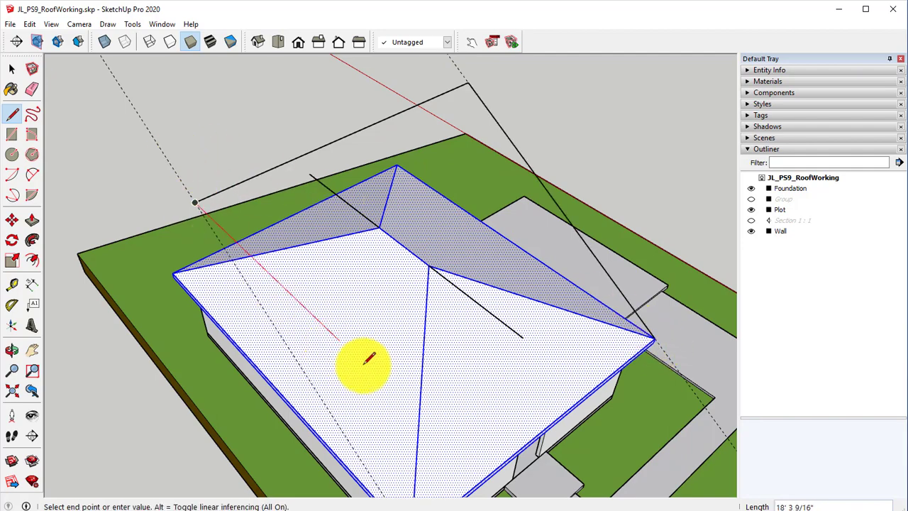
middle_click_drag(363, 362, 351, 159, "shift")
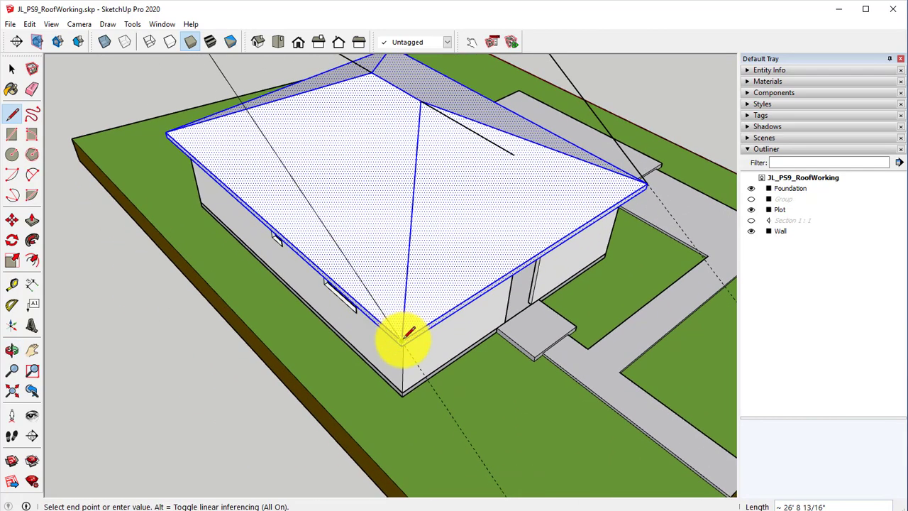
left_click(403, 331)
- Draw two hip lines on the sloped plane from the ridge intersection point down to the entrance-side eave corners
key("o")
mouse_move(415, 335)
left_mouse_down()
mouse_move(758, 262)
mouse_move(720, 203)
mouse_move(662, 223)
mouse_move(714, 226)
mouse_move(706, 235)
mouse_move(587, 290)
left_mouse_up()
key("l")
middle_click_drag(364, 241, 372, 146)
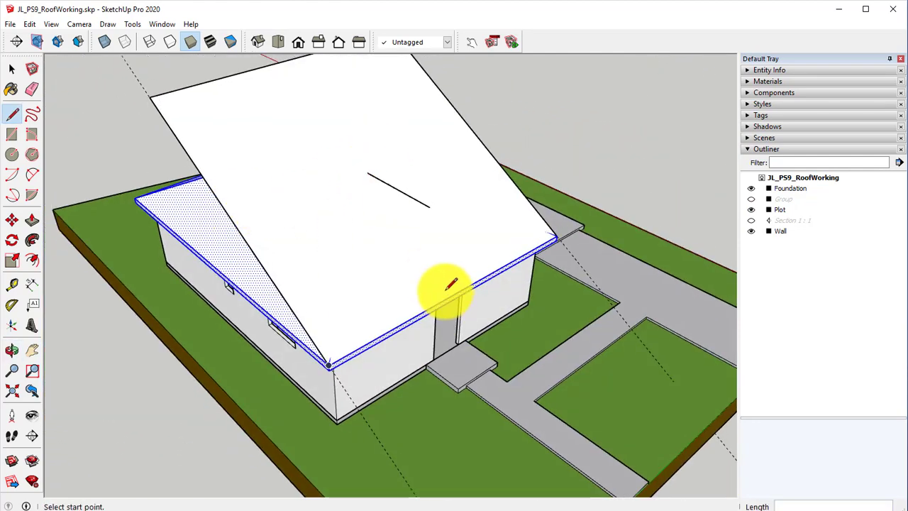
left_click(368, 174)
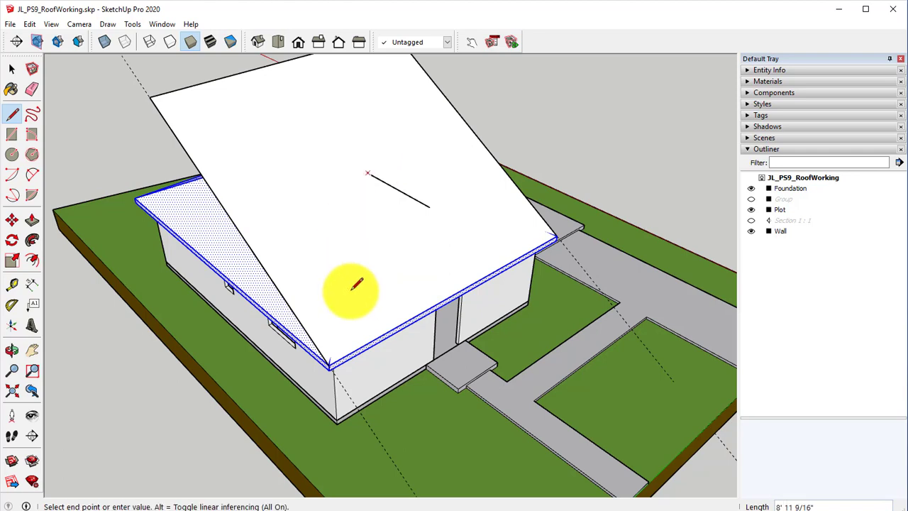
left_click(334, 360)
middle_click_drag(456, 293, 359, 185)
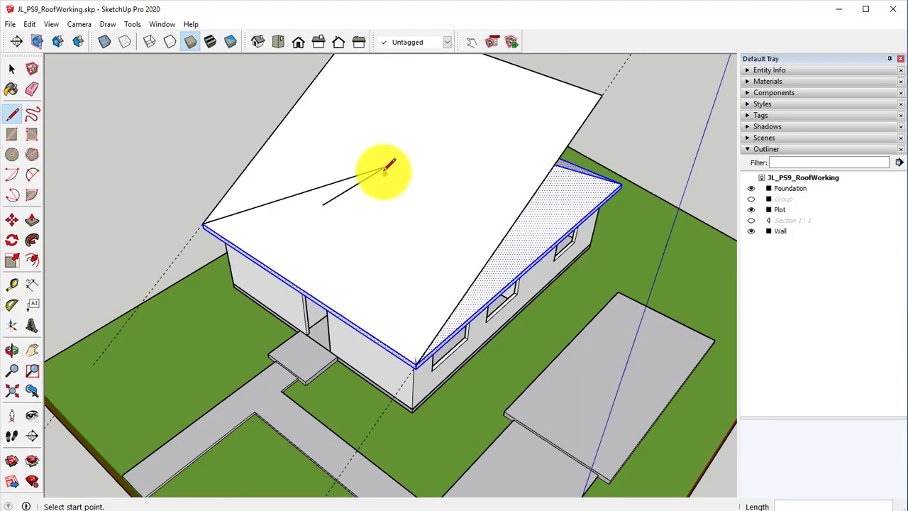
left_click(384, 170)
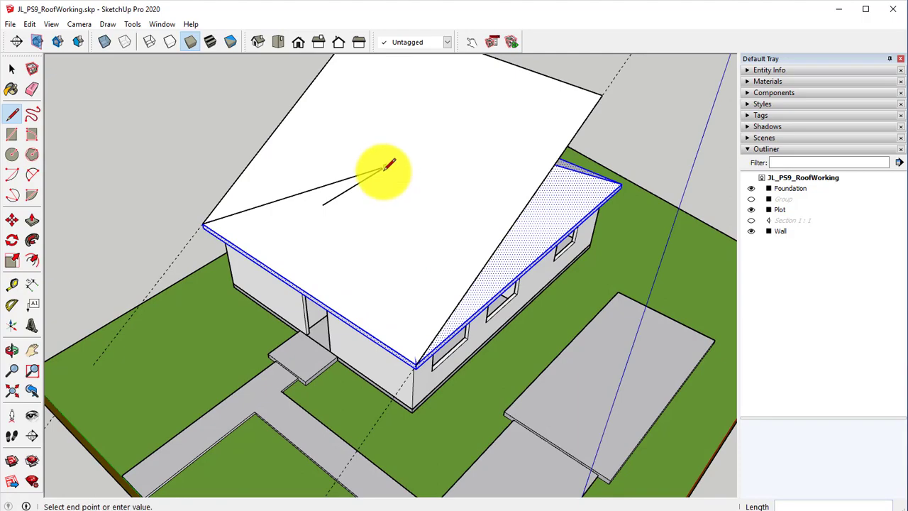
left_click(418, 363)
- Erase the outer edges of the sloped plane beyond the new hip lines, along with the angled guides
mouse_move(524, 327)
middle_mouse_down()
mouse_move(403, 282)
mouse_move(480, 284)
mouse_move(584, 243)
mouse_move(446, 254)
middle_mouse_up()
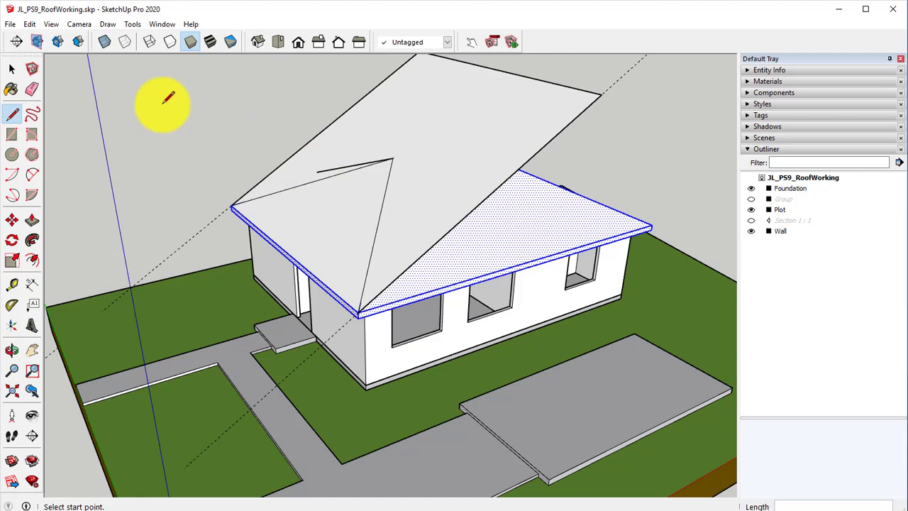
left_click(32, 87)
middle_click_drag(446, 142, 373, 250)
mouse_move(561, 180)
middle_mouse_down()
mouse_move(533, 156)
mouse_move(548, 211)
middle_mouse_up()
left_click_drag(548, 211, 537, 203)
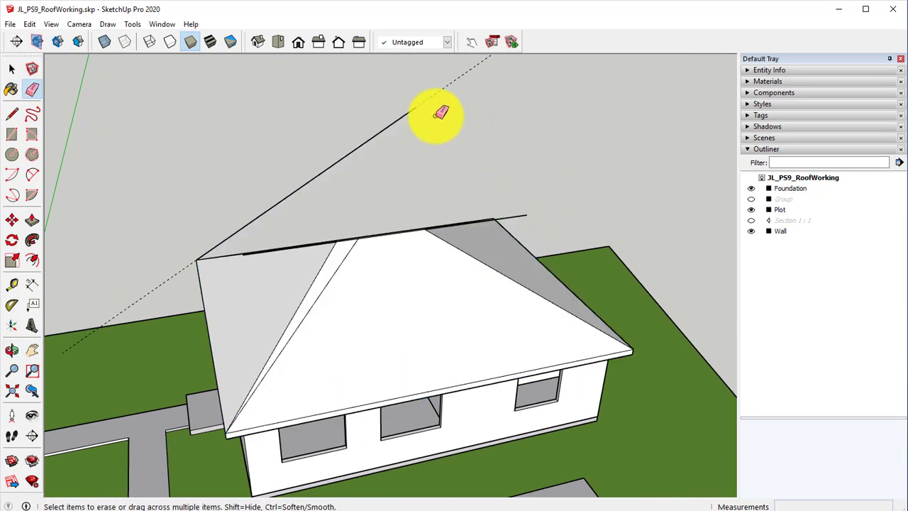
mouse_move(436, 113)
left_mouse_down()
mouse_move(410, 106)
mouse_move(422, 106)
left_mouse_up()
- Erase the ridge extension protruding over the entrance side and the old hip lines beside the new ones
mouse_move(422, 113)
middle_mouse_down()
mouse_move(422, 203)
mouse_move(450, 270)
mouse_move(282, 264)
middle_mouse_up()
mouse_move(282, 264)
left_mouse_down()
mouse_move(274, 284)
mouse_move(284, 290)
left_mouse_up()
mouse_move(283, 290)
middle_mouse_down()
mouse_move(324, 219)
mouse_move(614, 142)
mouse_move(362, 189)
middle_mouse_up()
middle_click_drag(283, 178, 218, 209)
scroll(259, 259, "up", 5)
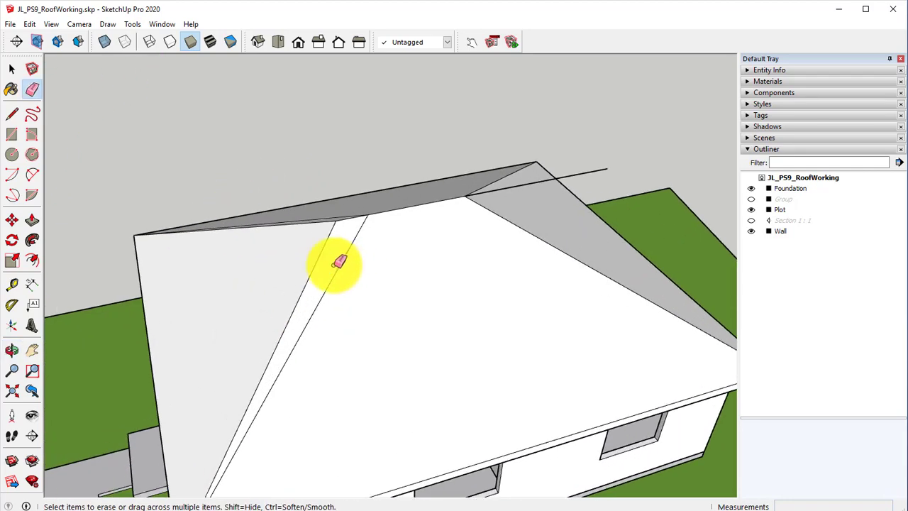
mouse_move(339, 263)
middle_mouse_down()
mouse_move(800, 338)
mouse_move(442, 247)
mouse_move(345, 192)
mouse_move(254, 190)
middle_mouse_up()
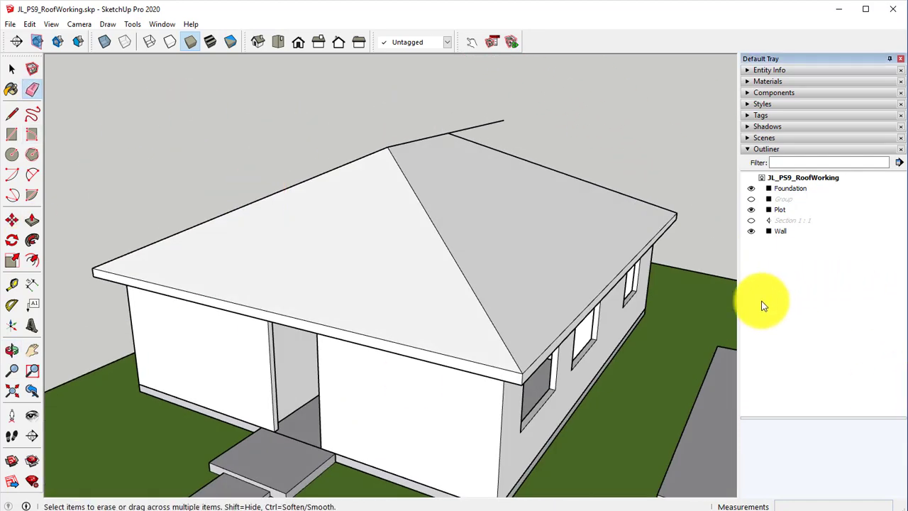
- Place a 7:12 angled protractor guide rising from a rear eave corner, aligned to the long eave edge
mouse_move(532, 304)
middle_mouse_down()
mouse_move(675, 442)
mouse_move(461, 183)
middle_mouse_up()
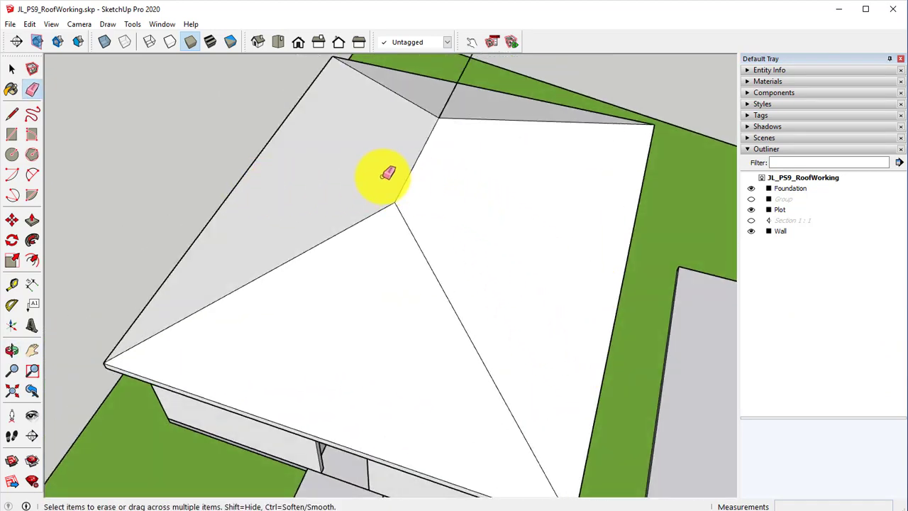
mouse_move(388, 174)
middle_mouse_down()
mouse_move(348, 158)
mouse_move(290, 217)
middle_mouse_up()
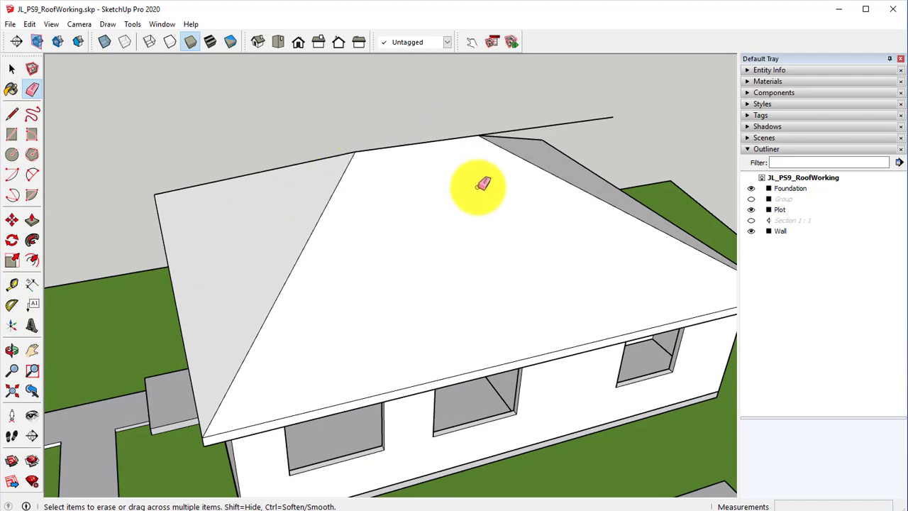
middle_click_drag(483, 184, 430, 149)
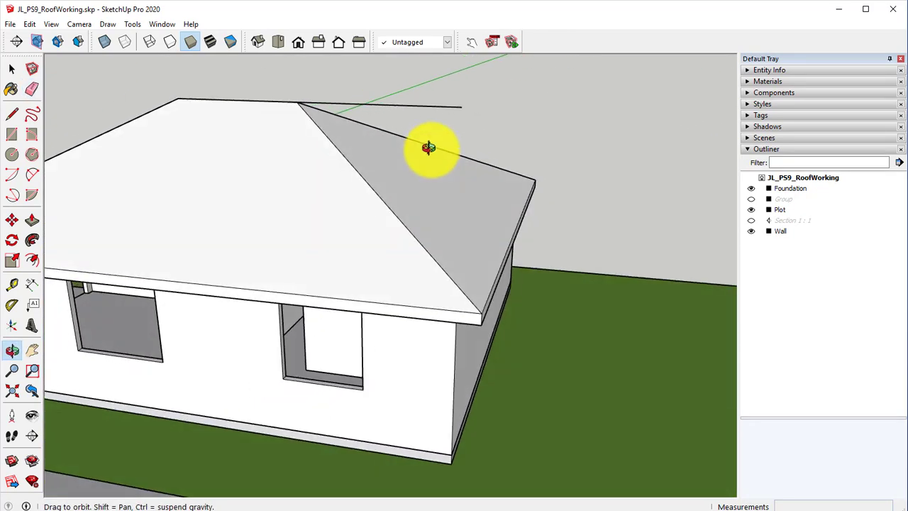
left_click(12, 306)
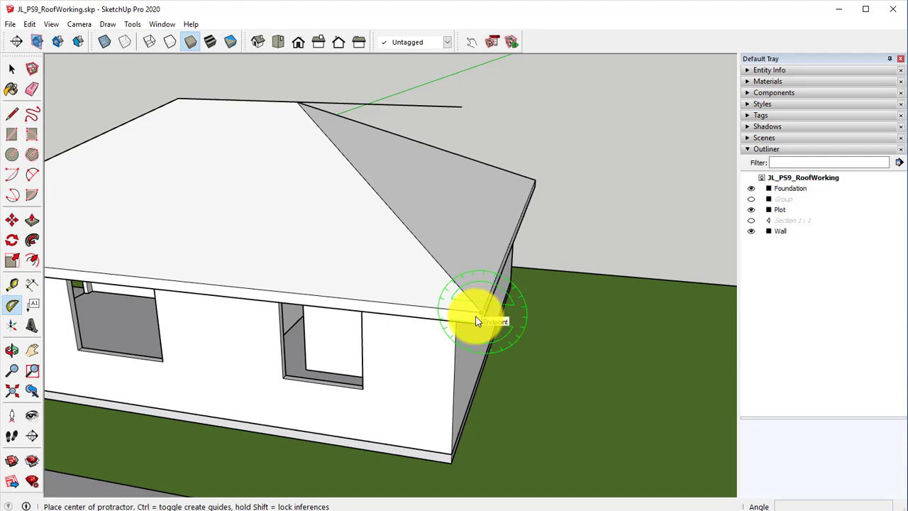
left_click(482, 312)
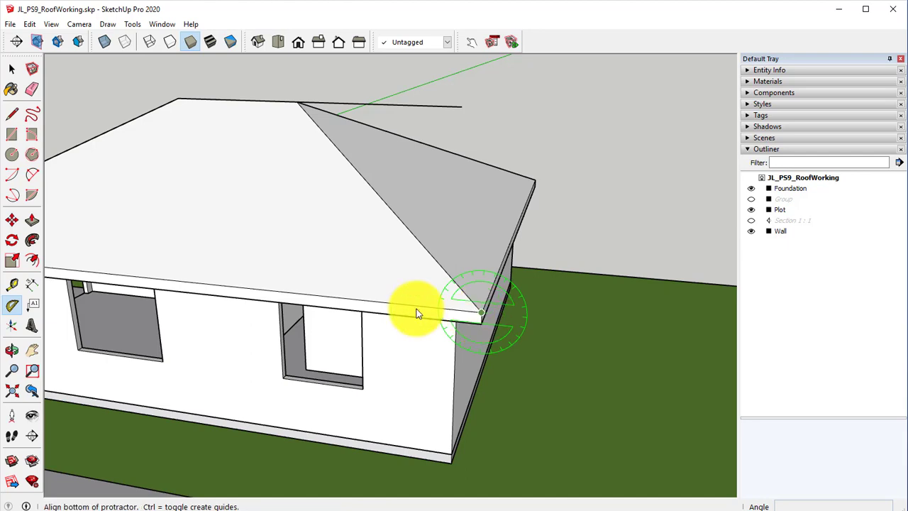
left_click(315, 294)
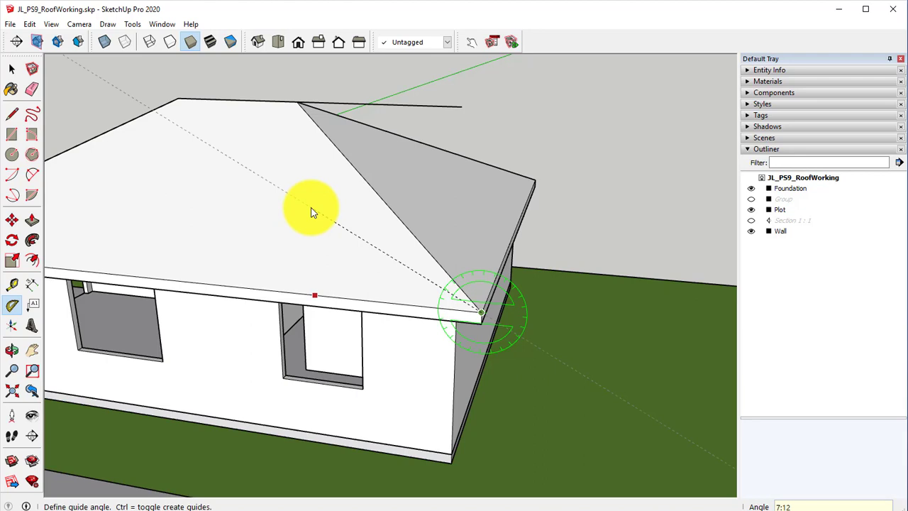
key("Return")
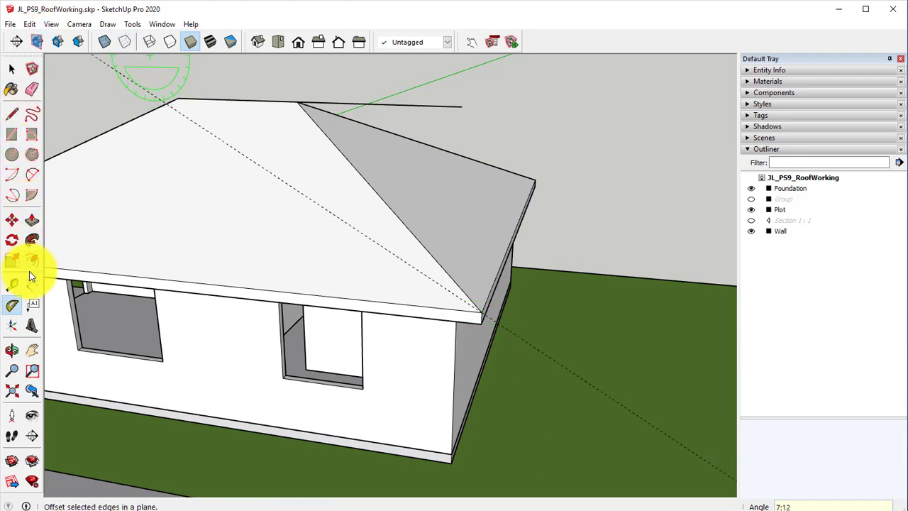
- Add a parallel guide 26' 6" from the angled one, through the other rear eave corner
left_click(11, 283)
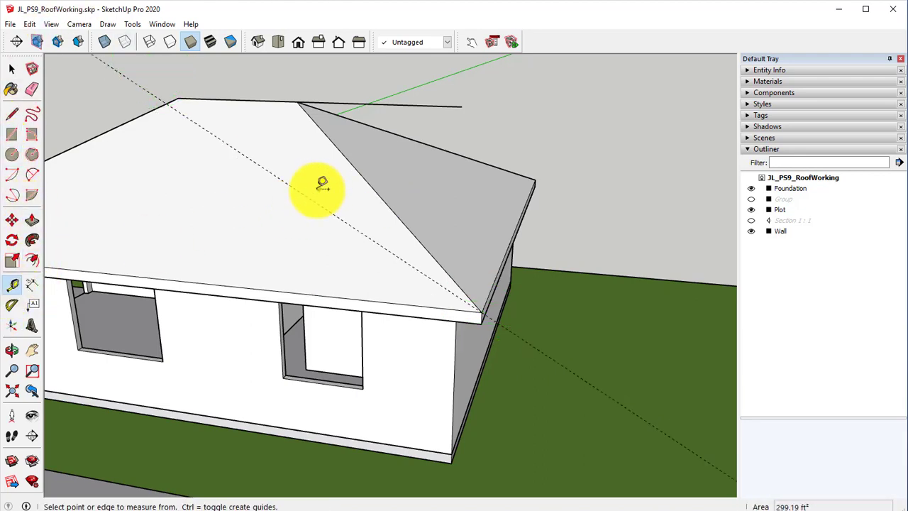
middle_click_drag(416, 166, 259, 226)
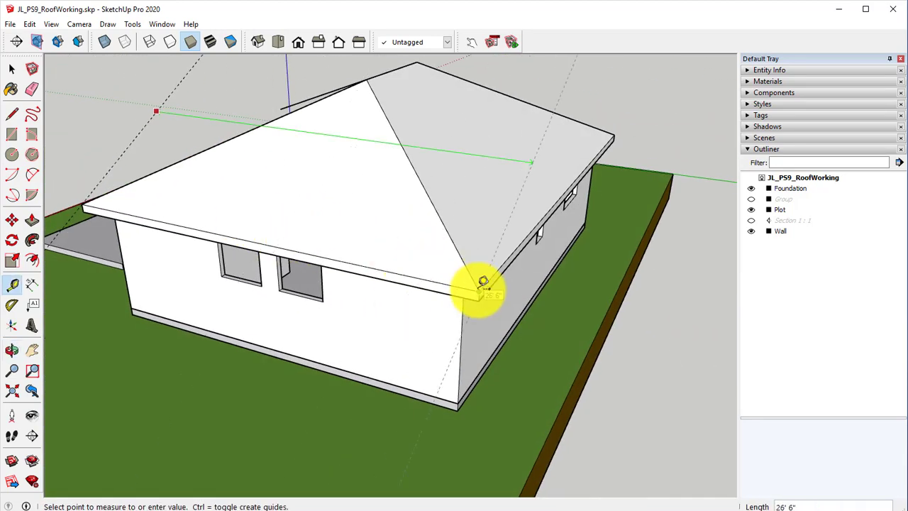
left_click(482, 282)
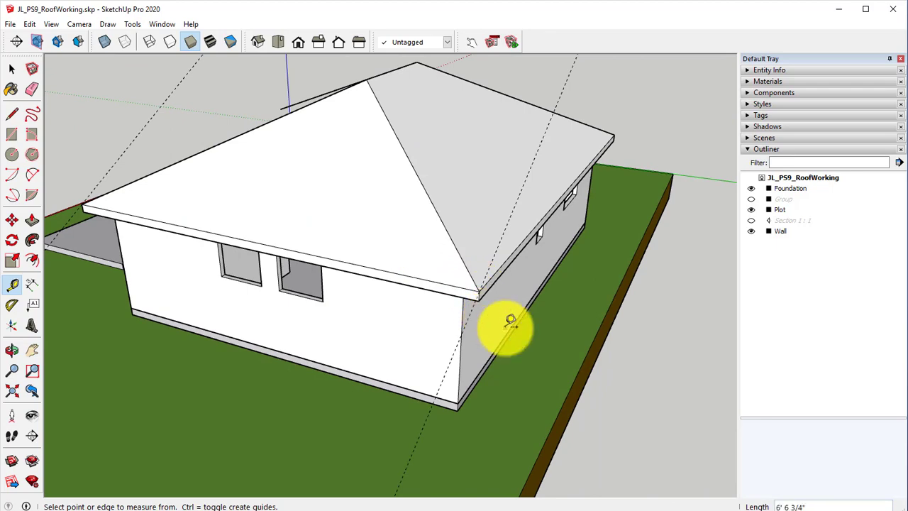
- Draw a sloped plane between the two rear guides, with an upper edge connecting them and sides running down to the rear eave corners
left_click(11, 114)
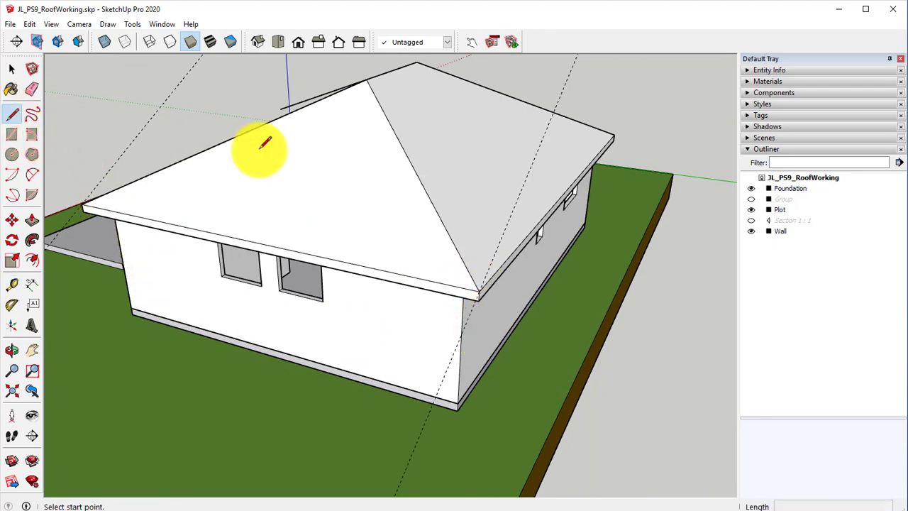
middle_click_drag(219, 187, 293, 331)
scroll(243, 257, "up", 3)
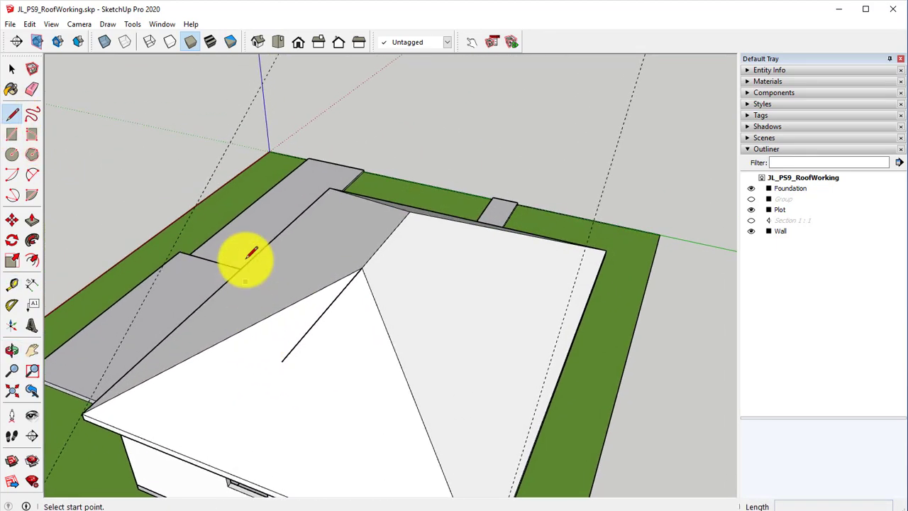
left_click(243, 117)
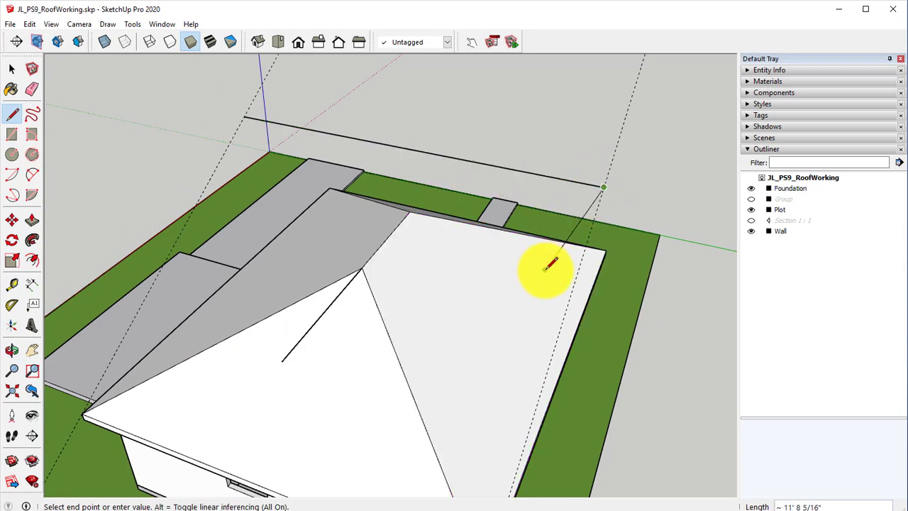
middle_click_drag(547, 263, 566, 81)
left_click(510, 292)
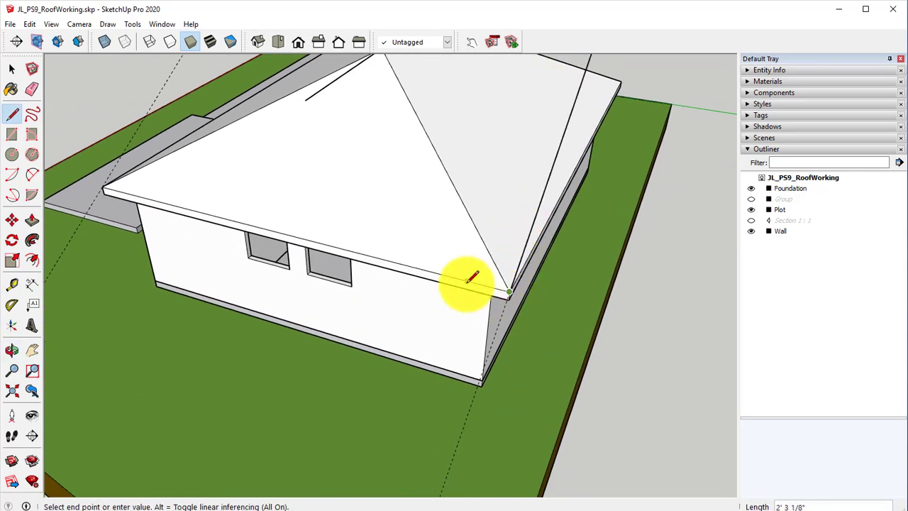
middle_click_drag(465, 283, 455, 359, "shift")
key("Escape")
middle_click_drag(383, 254, 500, 360)
left_click(254, 77)
middle_click_drag(237, 260, 239, 317)
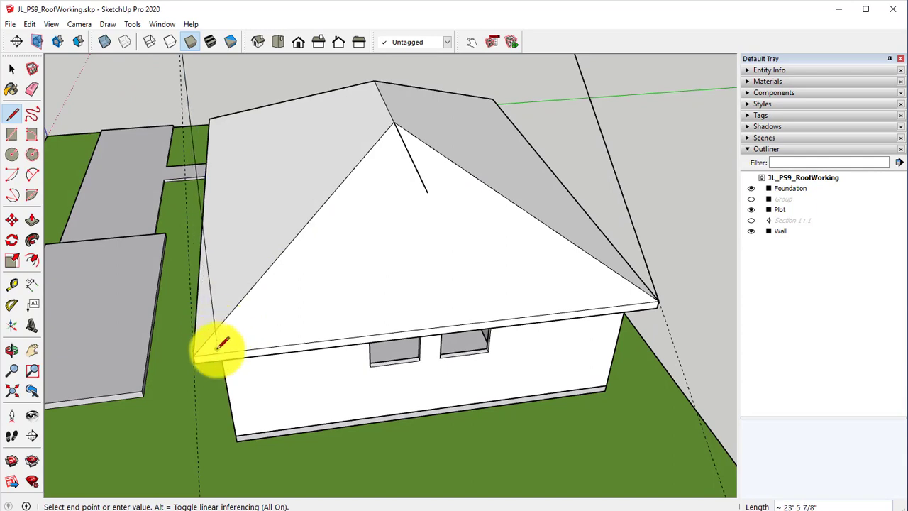
left_click(193, 354)
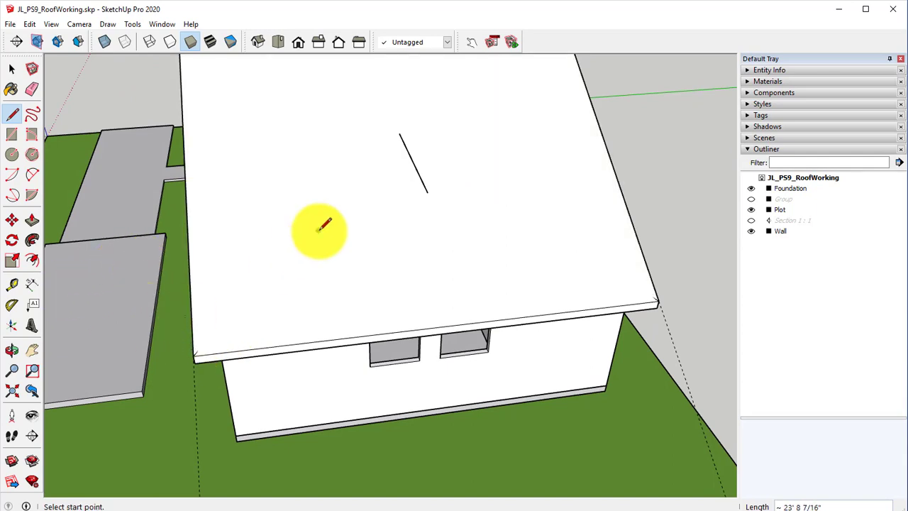
- Draw two hip lines on the rear sloped plane from the ridge intersection point down to the rear eave corners
middle_click_drag(318, 229, 468, 193)
scroll(468, 193, "up", 2)
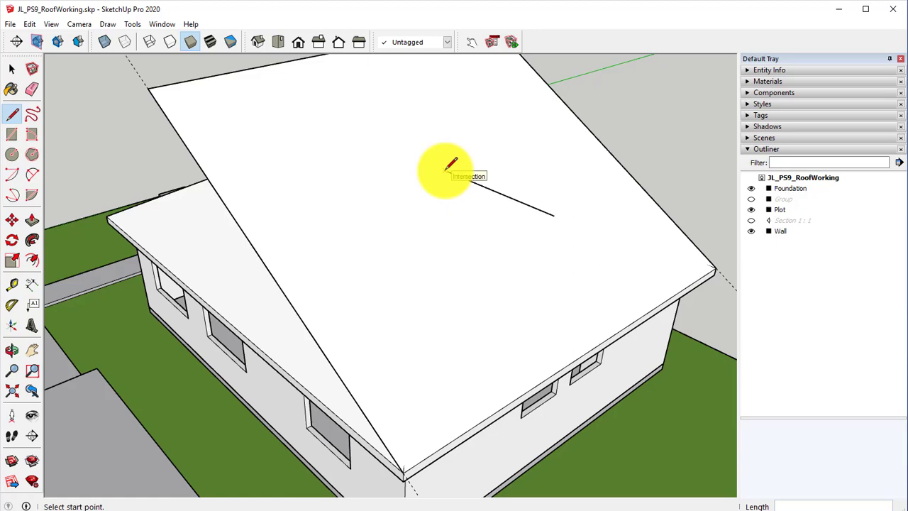
left_click(448, 170)
middle_click_drag(405, 355, 97, 260)
left_click(381, 395)
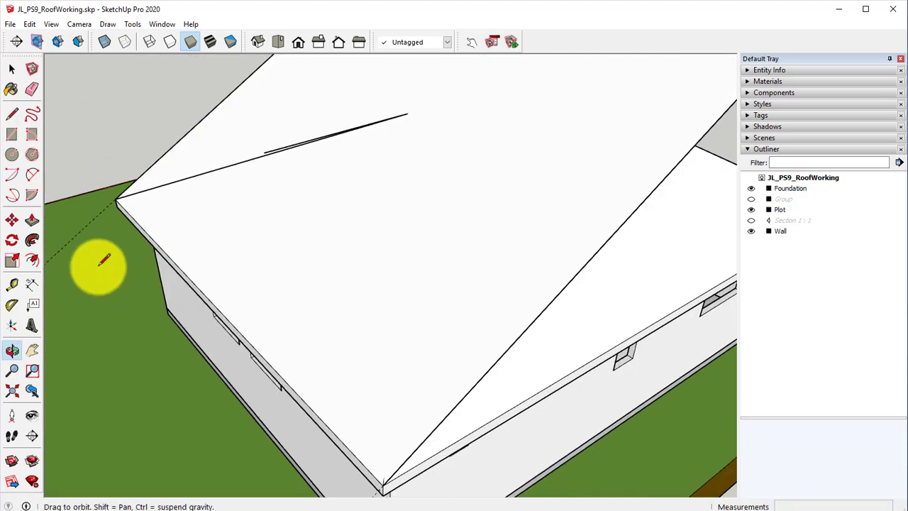
left_click(407, 114)
scroll(412, 309, "down", 5)
left_click(359, 316)
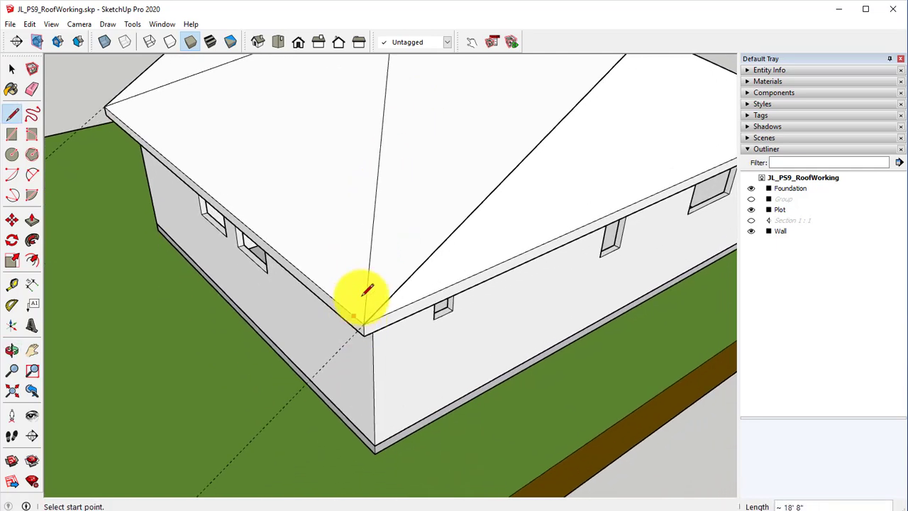
- Erase the rear sloped plane's outer edges beyond the new hip lines, along with the two angled guides
scroll(359, 294, "up", 5)
middle_click_drag(359, 294, 340, 384)
left_click(32, 88)
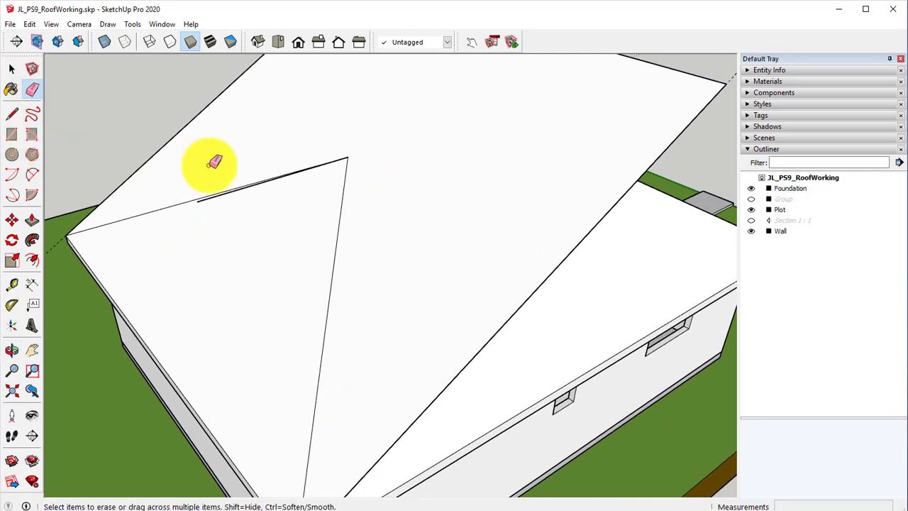
middle_click_drag(213, 163, 277, 315)
mouse_move(318, 71)
left_mouse_down()
mouse_move(306, 77)
mouse_move(348, 95)
left_mouse_up()
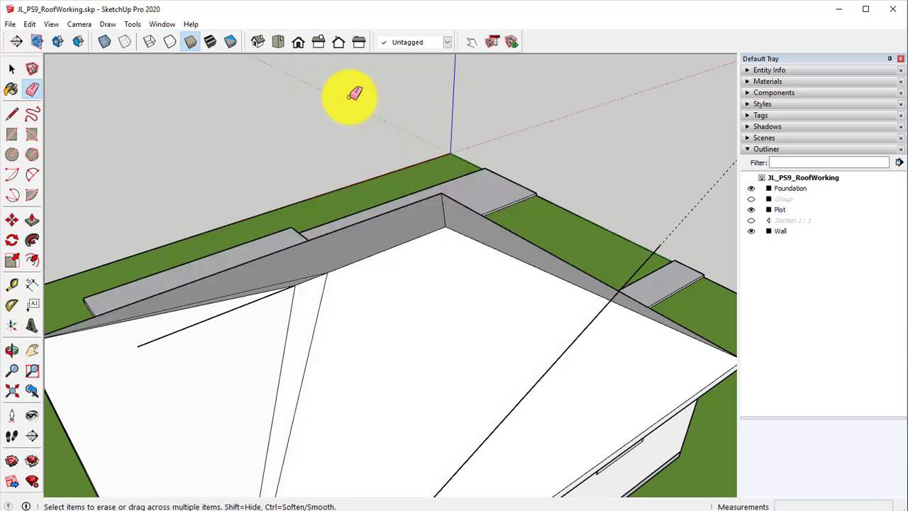
scroll(670, 243, "down", 5)
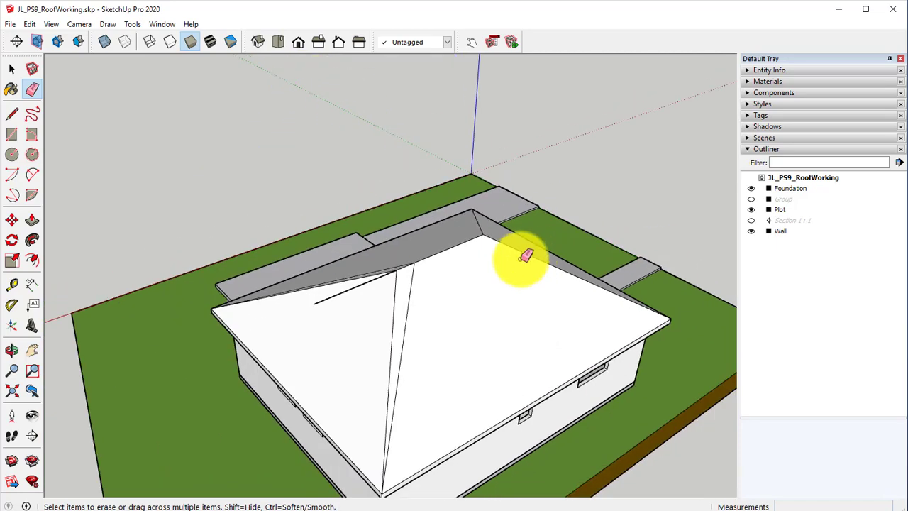
- Erase the ridge extension protruding over the rear hip face and the old hip lines beside the new ones
mouse_move(527, 253)
middle_mouse_down()
mouse_move(533, 219)
mouse_move(462, 306)
middle_mouse_up()
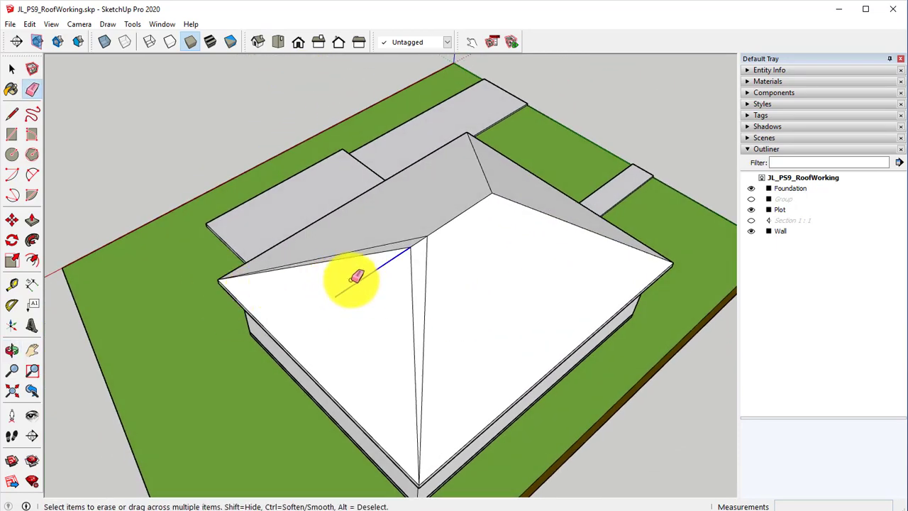
middle_click_drag(354, 274, 371, 304)
scroll(379, 294, "up", 4)
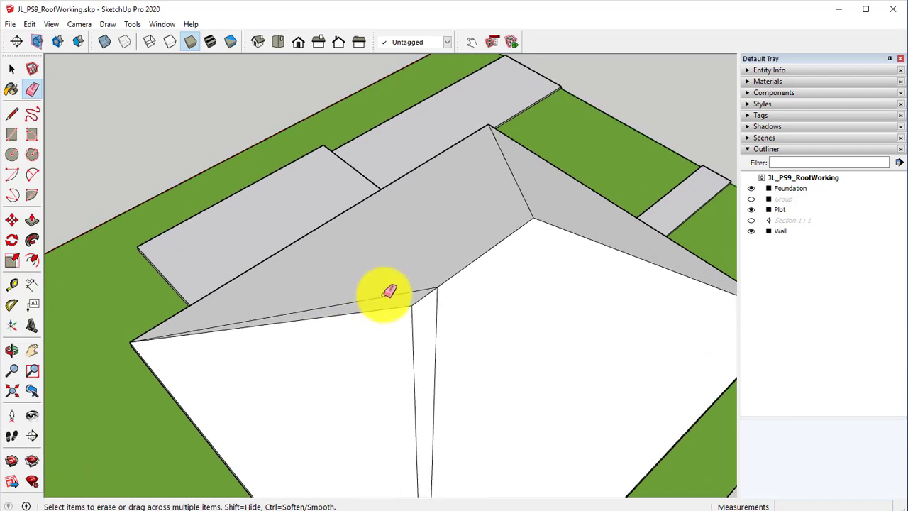
middle_click_drag(465, 347, 289, 98)
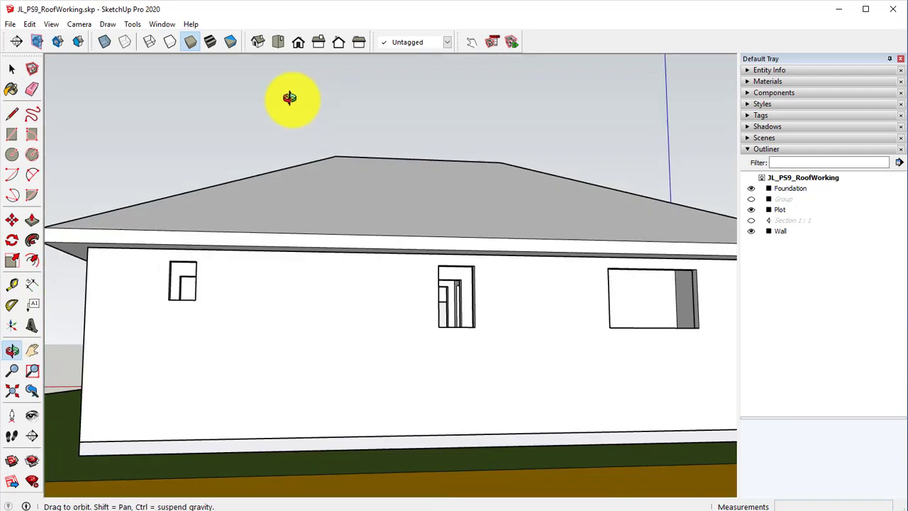
scroll(290, 98, "down", 3)
mouse_move(338, 142)
middle_mouse_down()
mouse_move(405, 249)
mouse_move(466, 286)
mouse_move(453, 328)
mouse_move(432, 348)
middle_mouse_up()
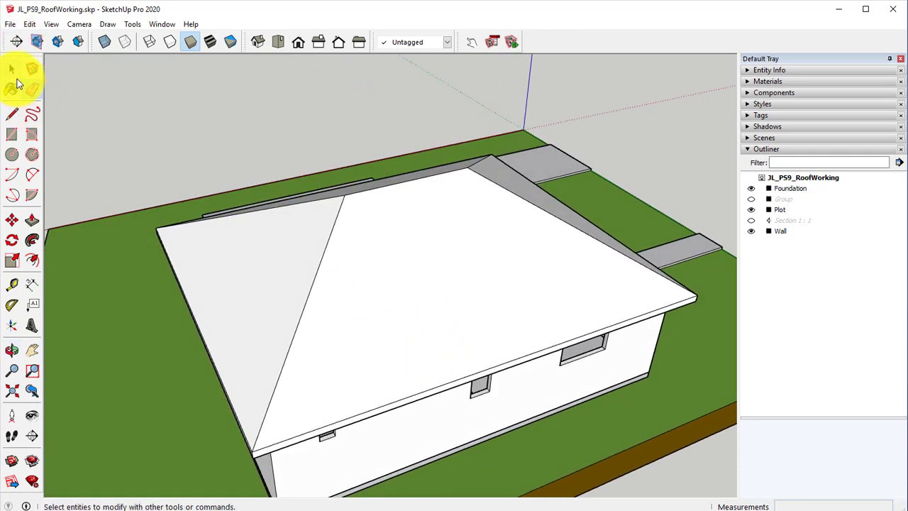
- Make a group from all the connected roof geometry and rename it Roof
left_click(15, 77)
triple_click(285, 267)
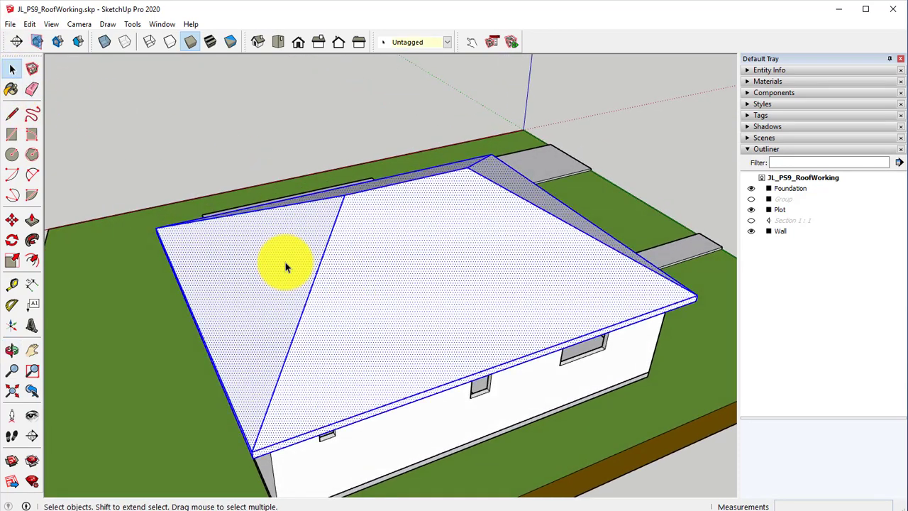
right_click(386, 237)
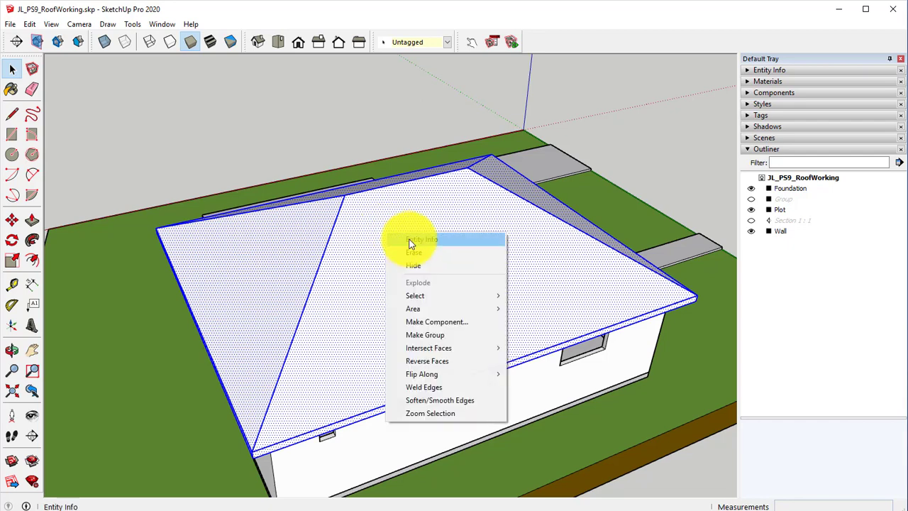
left_click(431, 335)
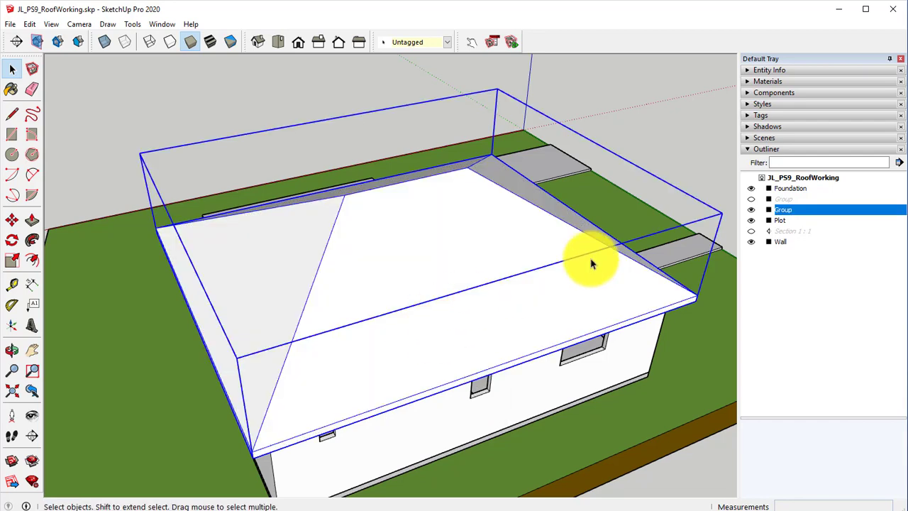
right_click(781, 210)
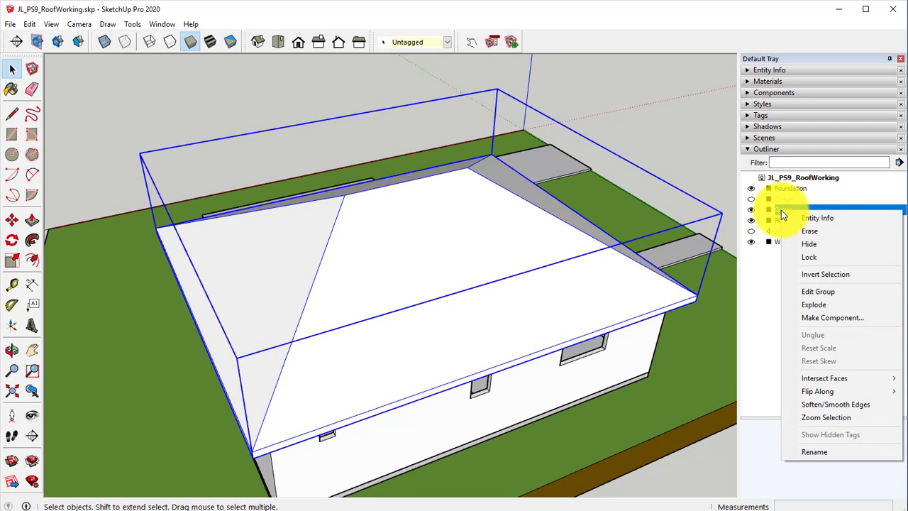
left_click(815, 451)
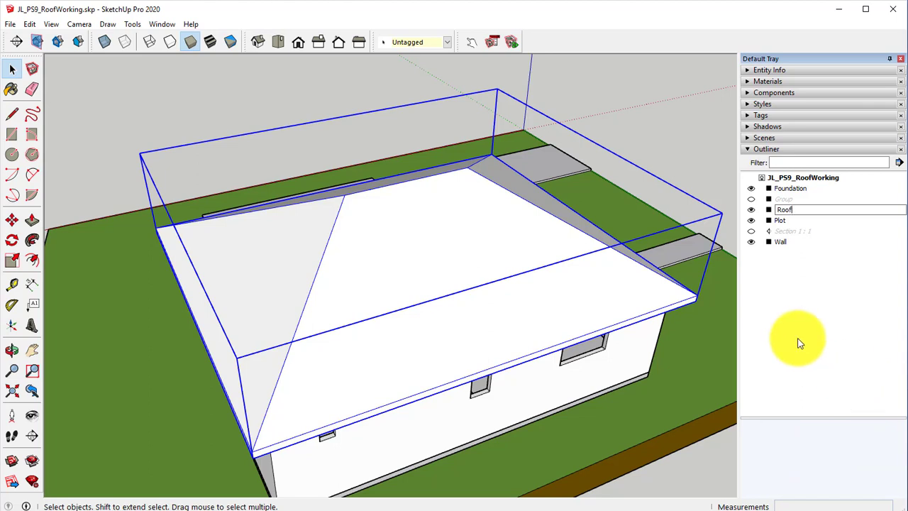
left_click(801, 312)
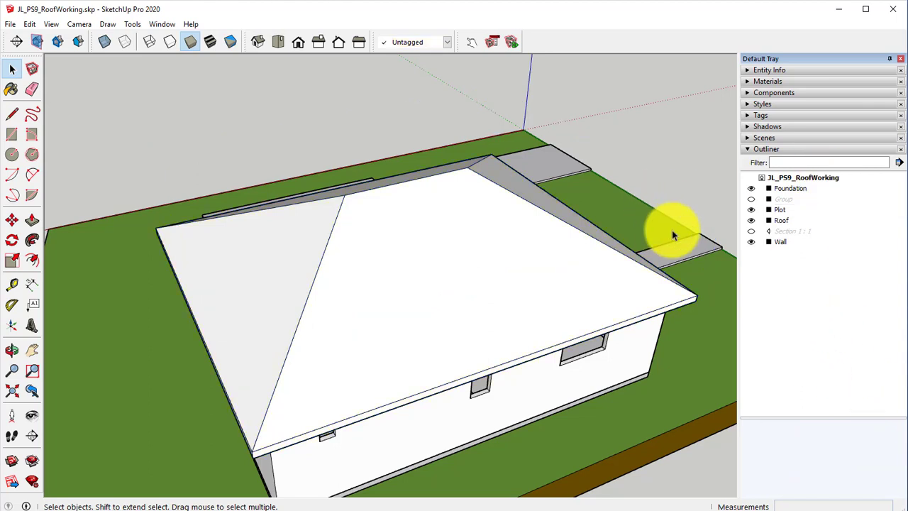
- Hide the Foundation, Plot and Wall groups to isolate the roof, and view its underside
left_click(750, 189)
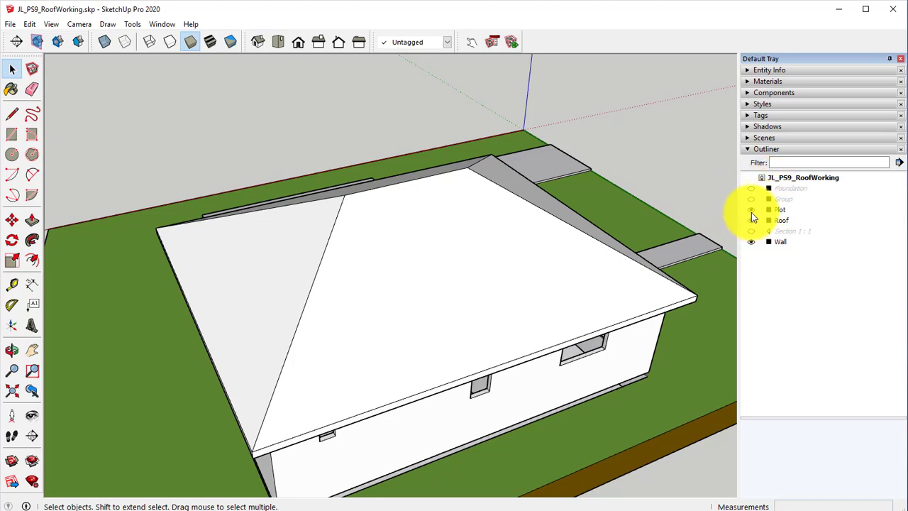
left_click(751, 210)
left_click(753, 241)
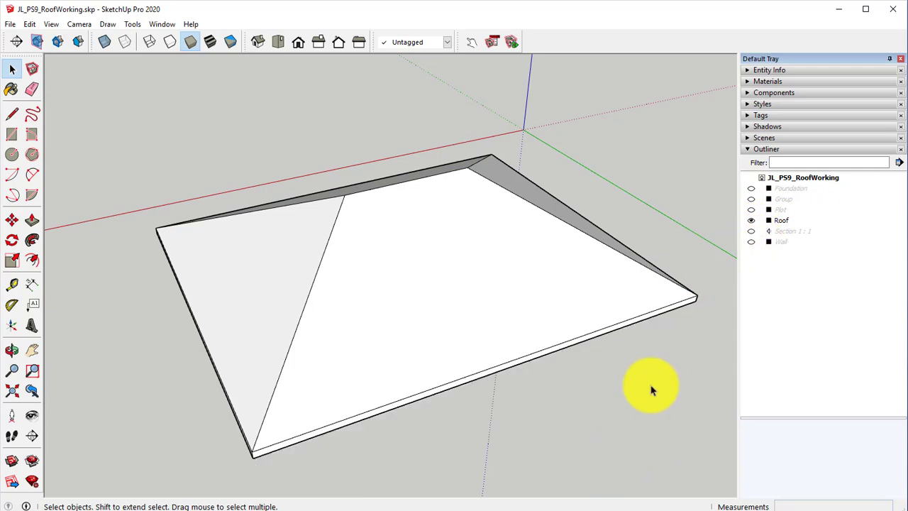
middle_click_drag(648, 386, 590, 6)
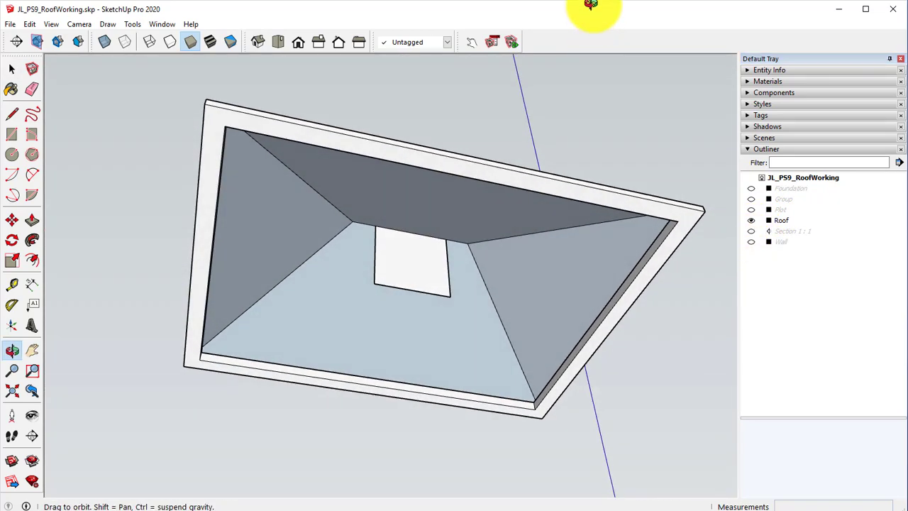
- Open the Roof group for editing and erase the edges of the leftover rectangular face beneath the ridge
middle_click_drag(515, 154, 487, 111)
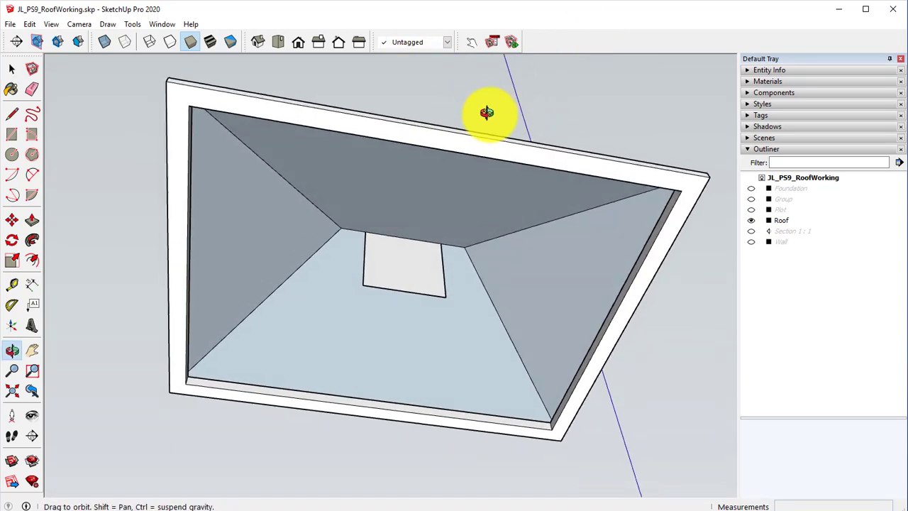
right_click(544, 207)
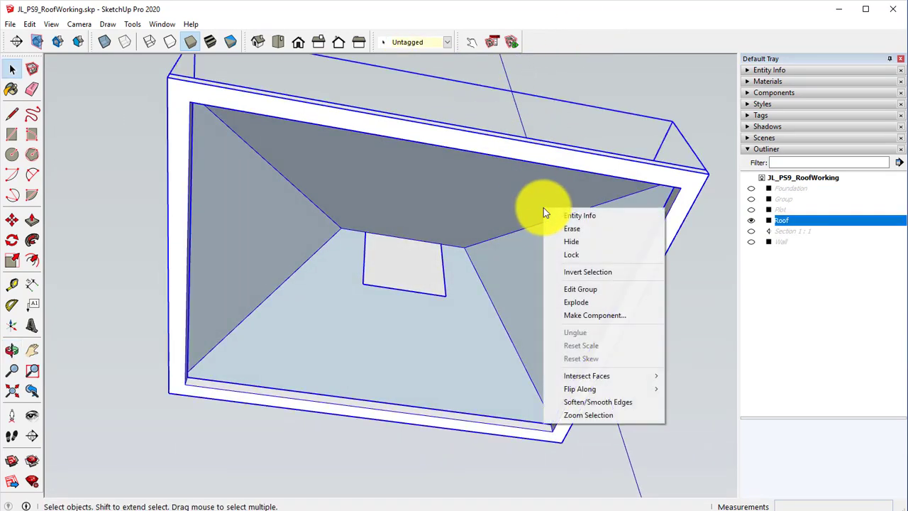
left_click(580, 289)
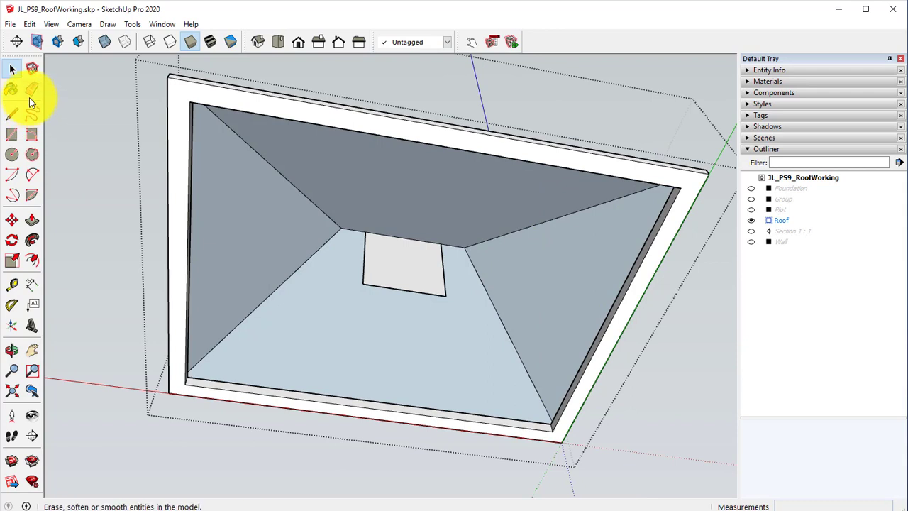
left_click(32, 89)
middle_click_drag(308, 259, 374, 275)
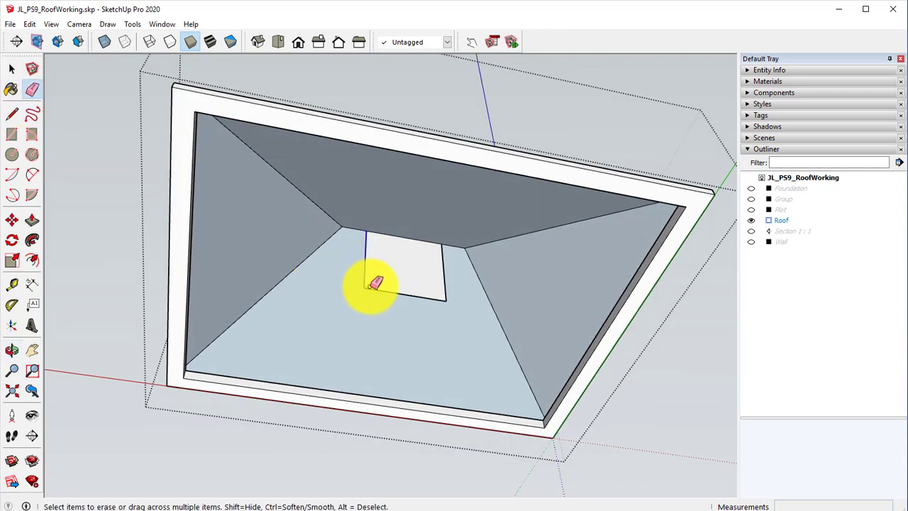
left_click_drag(374, 288, 454, 292)
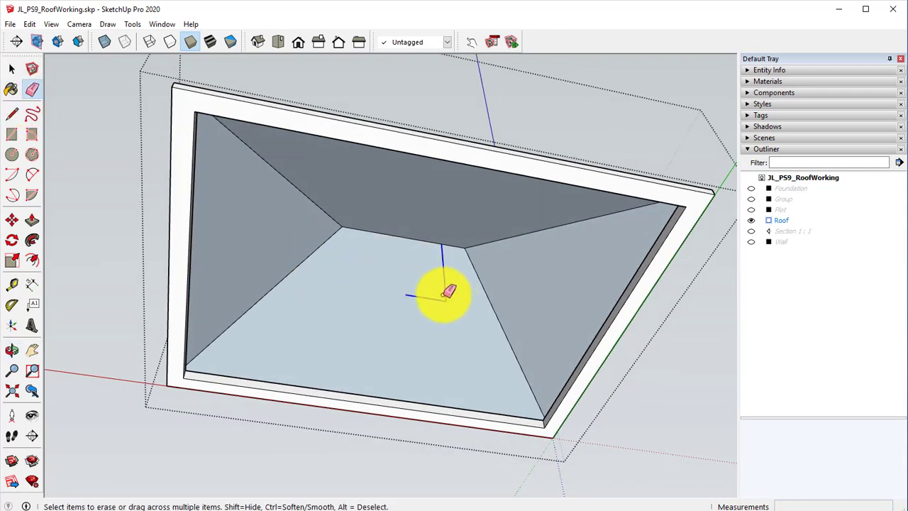
- Draw a 30' by 24' ceiling rectangle between opposite inner corners of the roof's underside, and close the Roof group
middle_click_drag(432, 300, 81, 203)
left_click(12, 134)
middle_click_drag(142, 199, 162, 247)
scroll(128, 351, "up", 5)
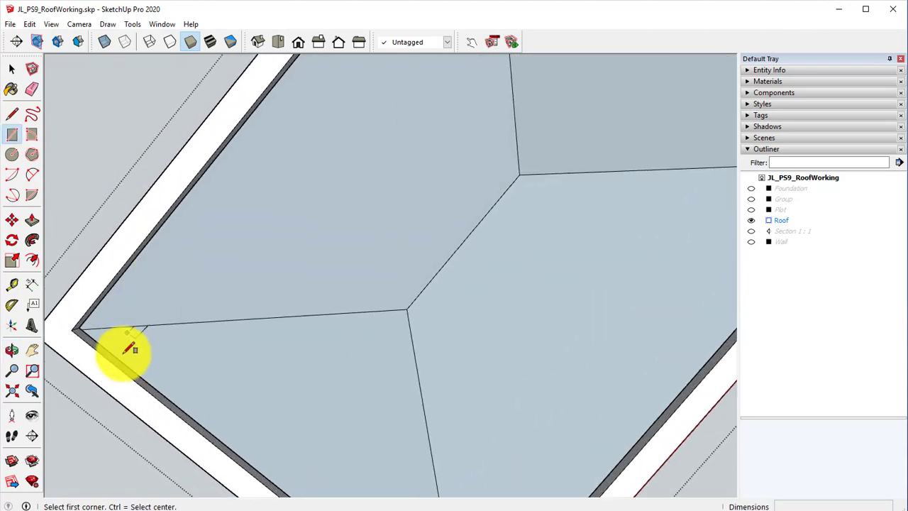
left_click(89, 327)
middle_click_drag(95, 318, 521, 263)
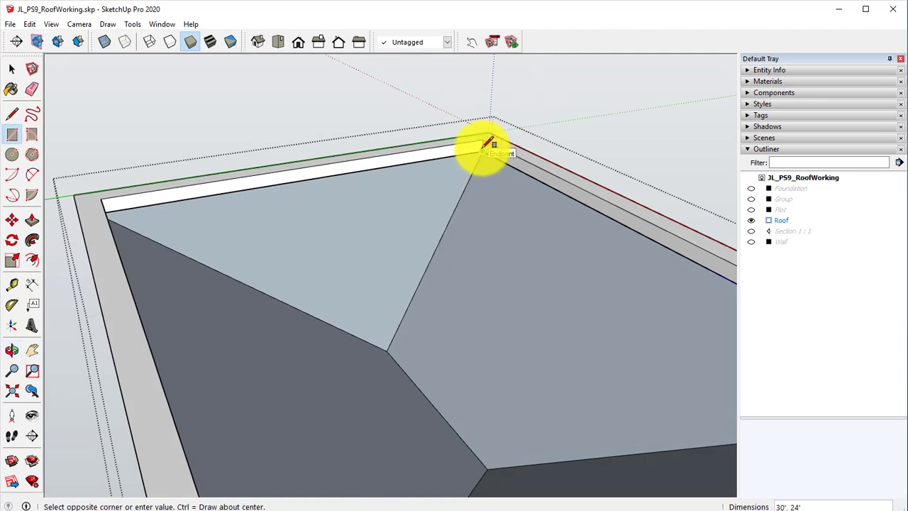
left_click(489, 144)
middle_click_drag(478, 189, 347, 211)
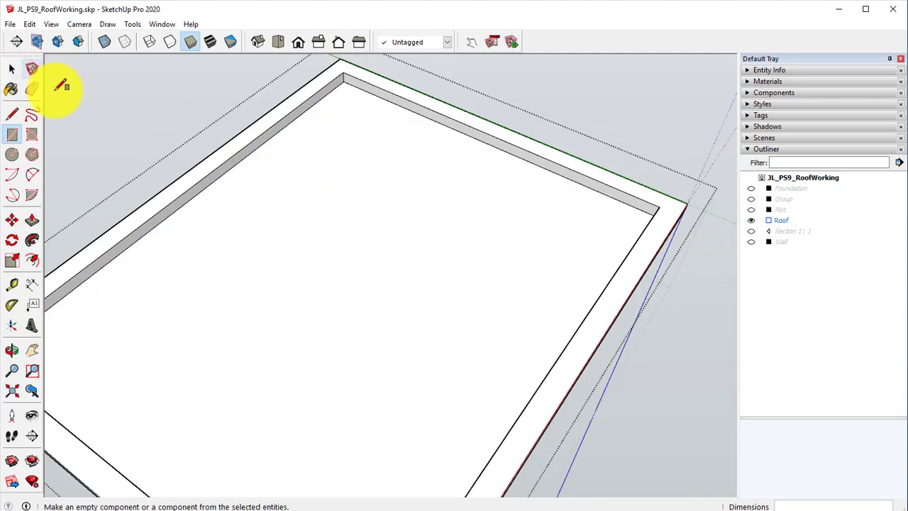
right_click(105, 120)
left_click(129, 130)
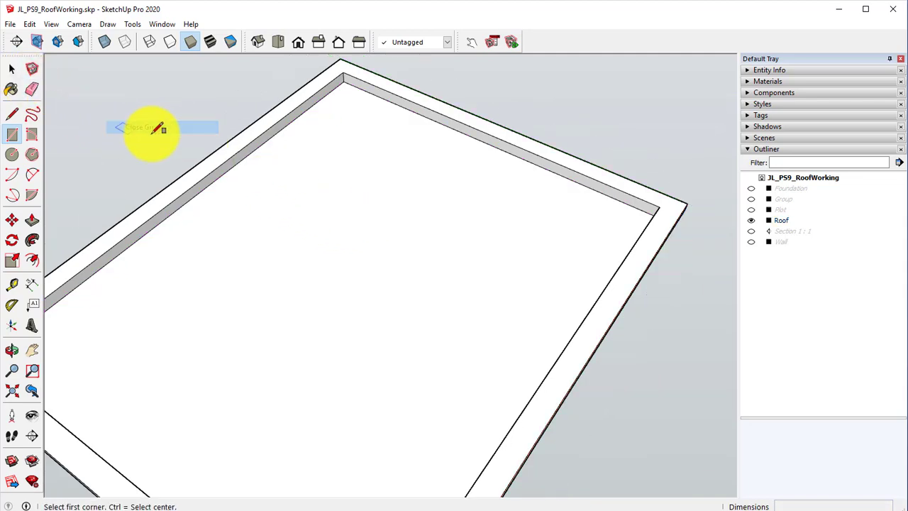
- Unhide the Foundation, Plot and Wall groups around the finished roof
middle_click_drag(146, 130, 334, 200)
key("r")
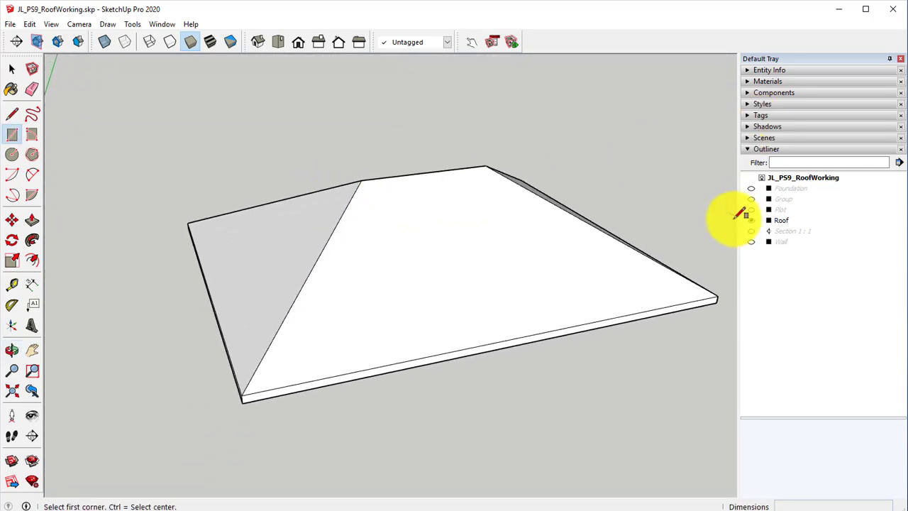
left_click(753, 188)
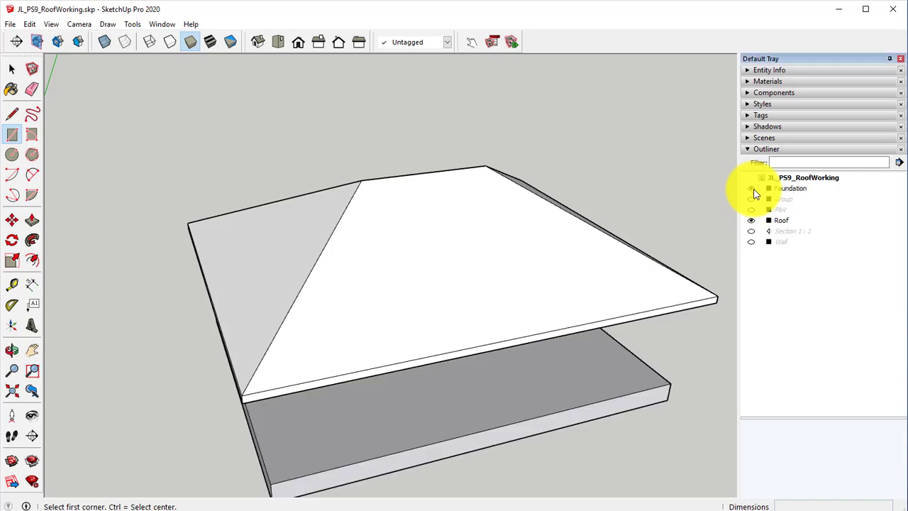
left_click(753, 210)
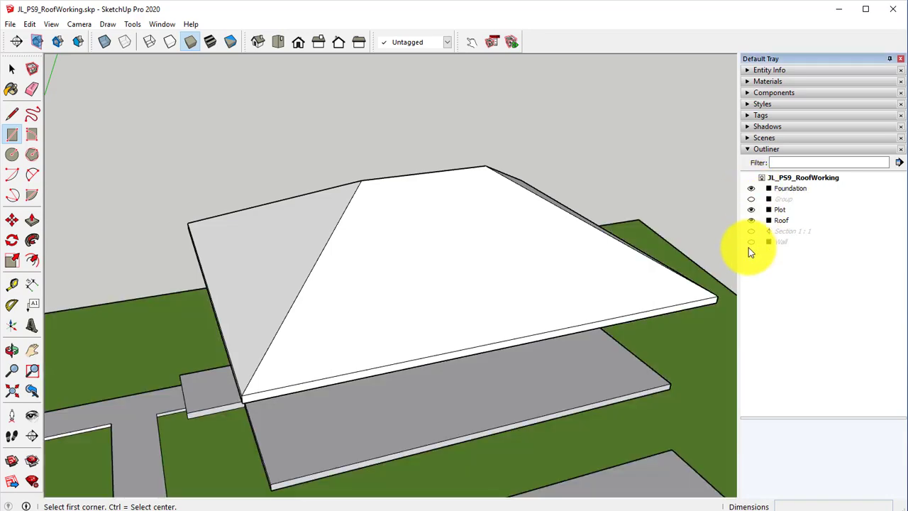
left_click(751, 242)
- Examine the completed house from several sides, checking the ceiling through the window openings and the hip roof over the walls
middle_click_drag(376, 294, 366, 189)
scroll(458, 287, "up", 10)
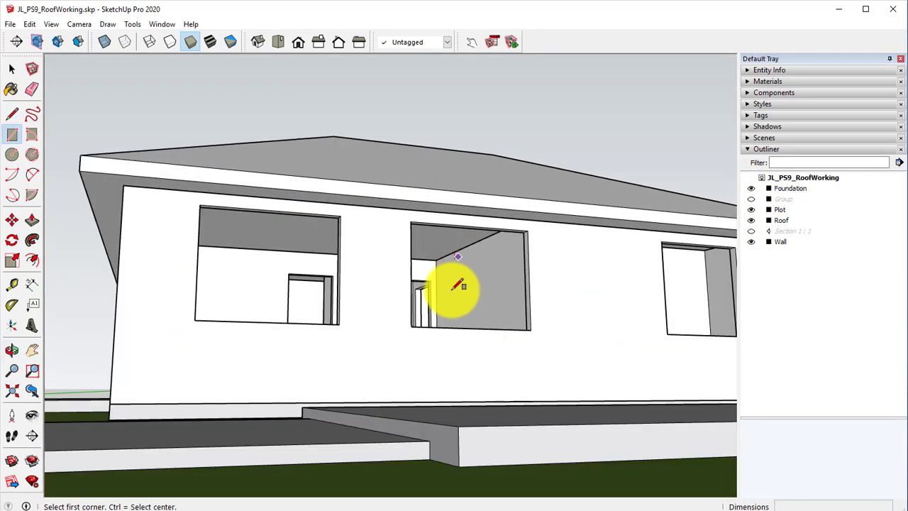
middle_click_drag(452, 296, 510, 271)
scroll(503, 290, "down", 10)
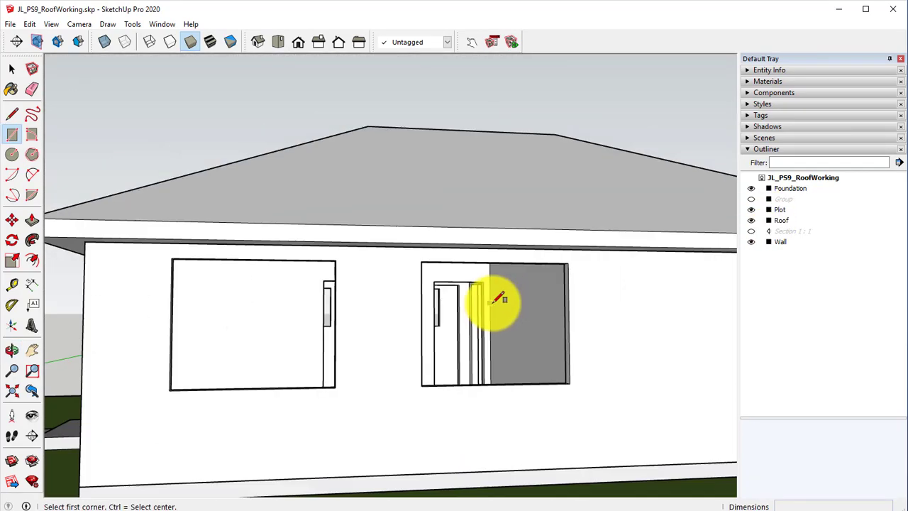
middle_click_drag(493, 304, 391, 342)
key("r")
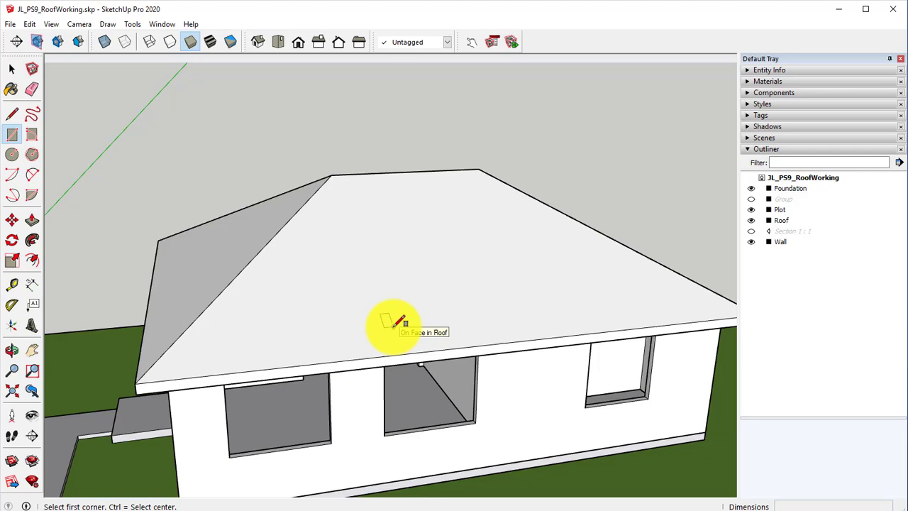
scroll(395, 323, "down", 1)
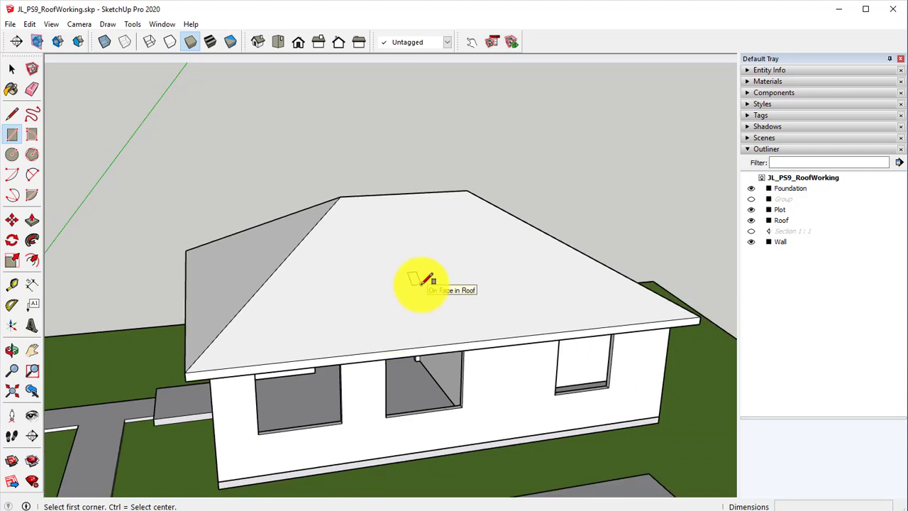
middle_click_drag(425, 280, 521, 216)
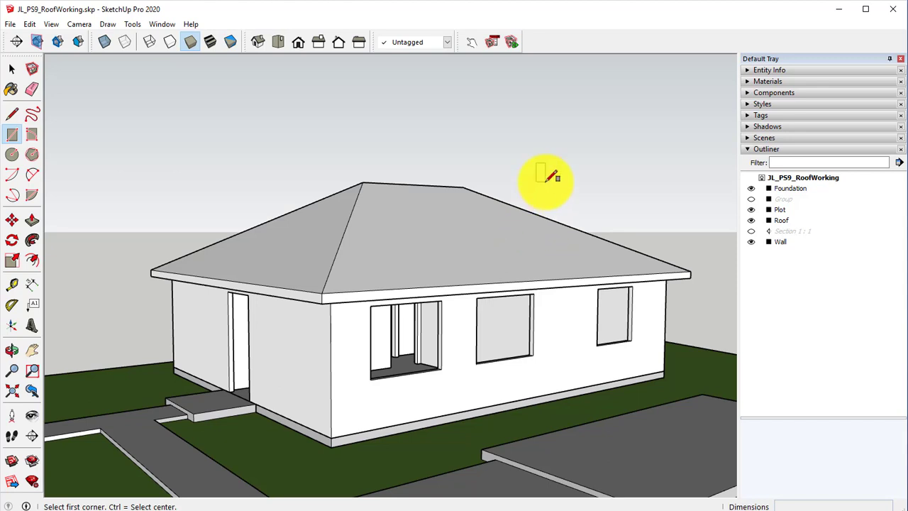
middle_click_drag(587, 158, 501, 193)
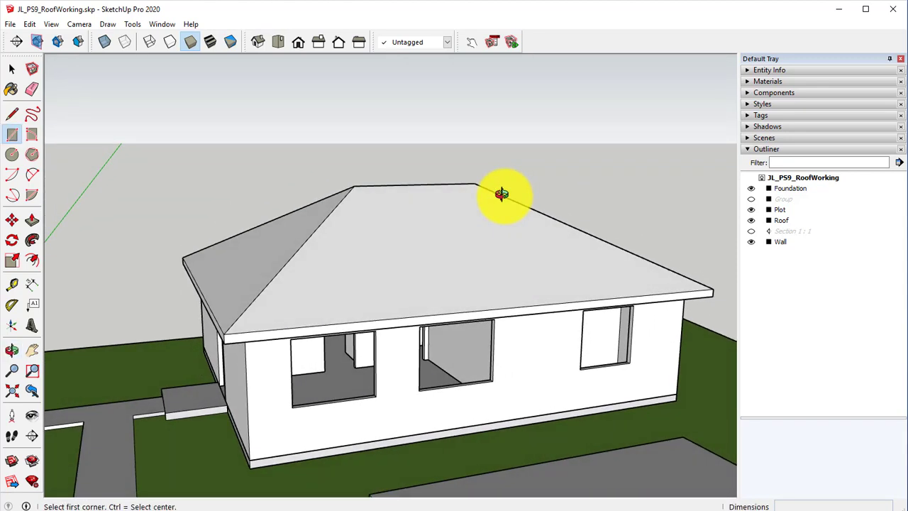